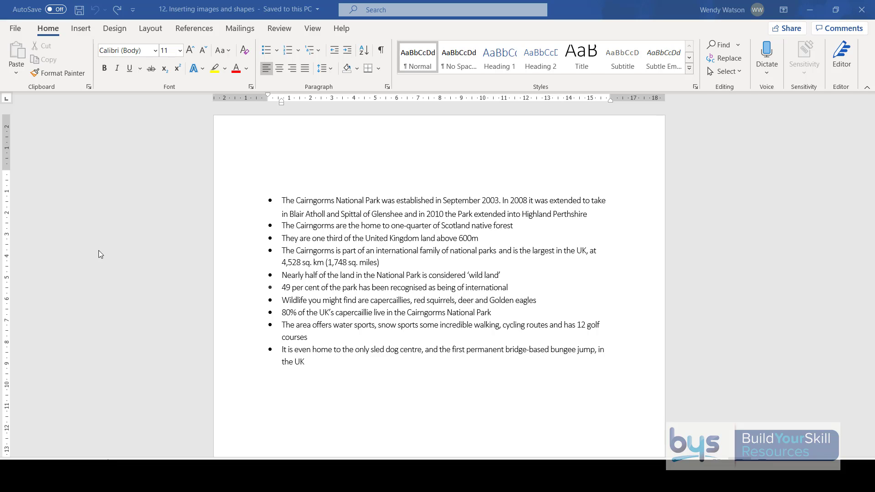
- Insert the Cairngorms picture from the Desktop above the bulleted list
click(79, 33)
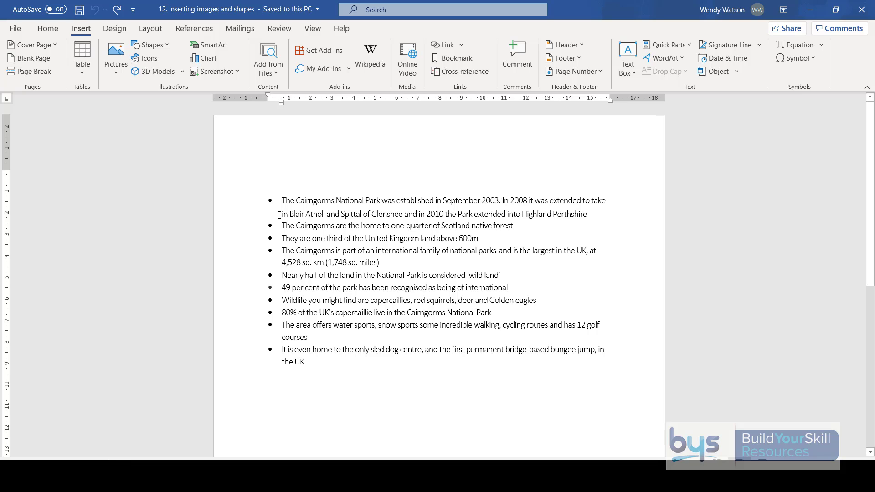
click(117, 76)
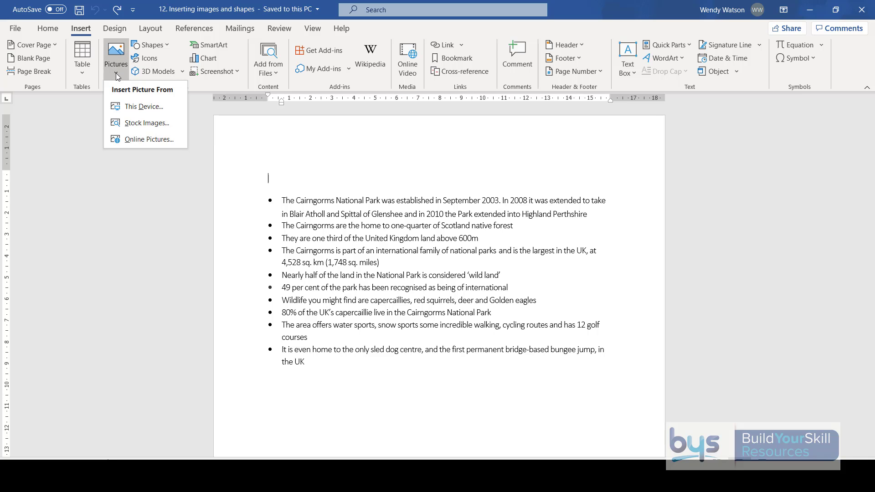
click(133, 107)
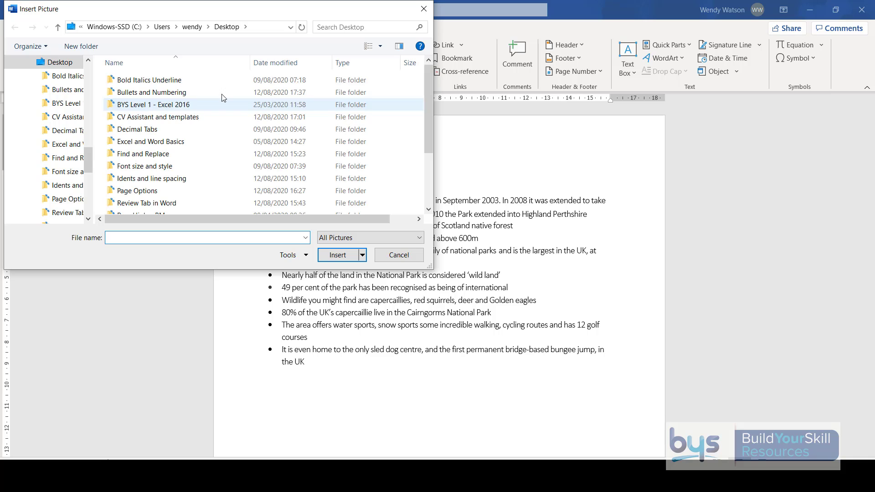
drag(427, 95, 416, 180)
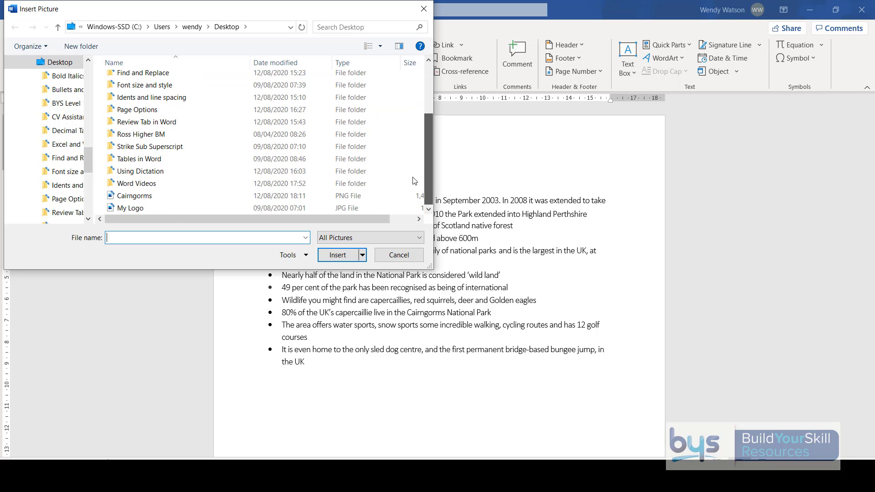
click(138, 199)
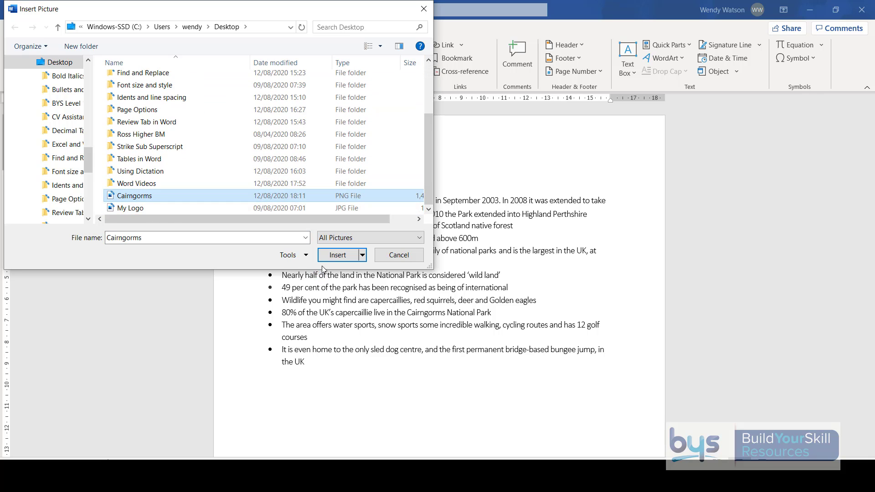
click(335, 254)
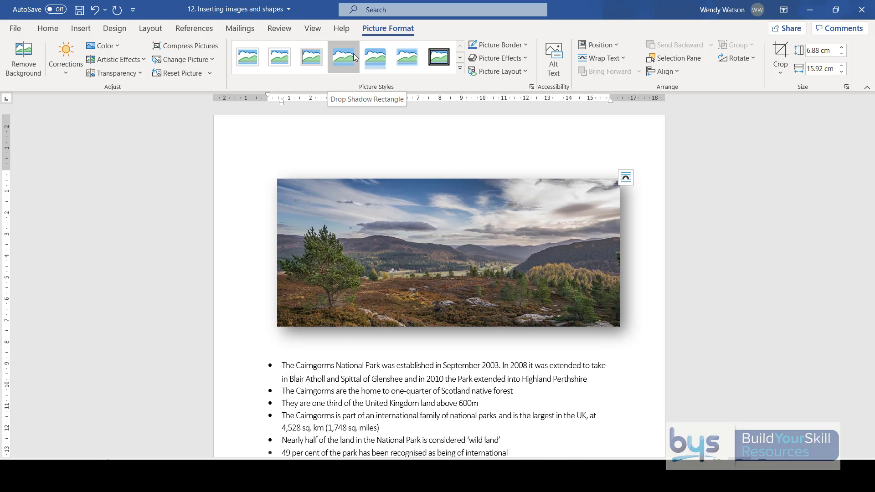
- Try the fully desaturated colour saturation preset on the picture and undo it
click(64, 73)
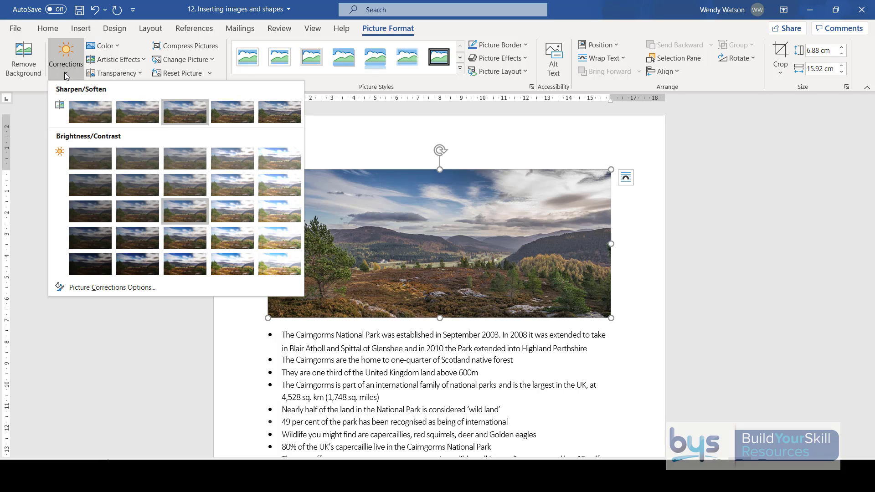
click(117, 46)
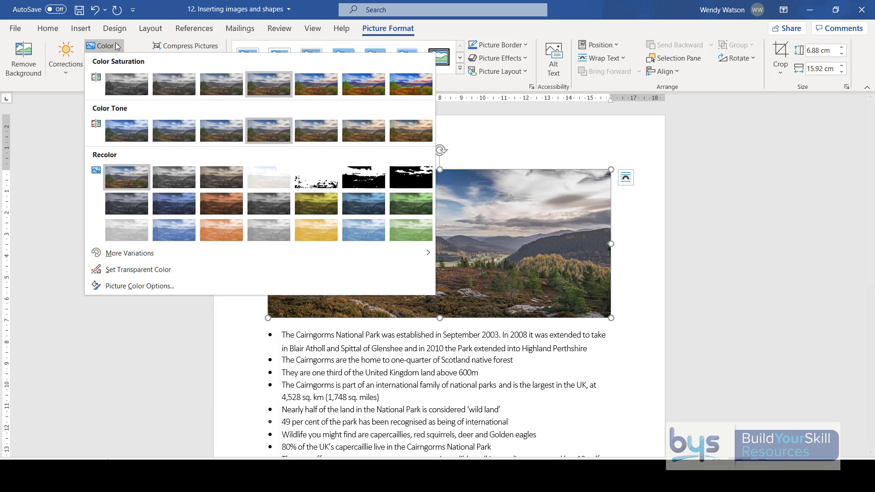
click(117, 91)
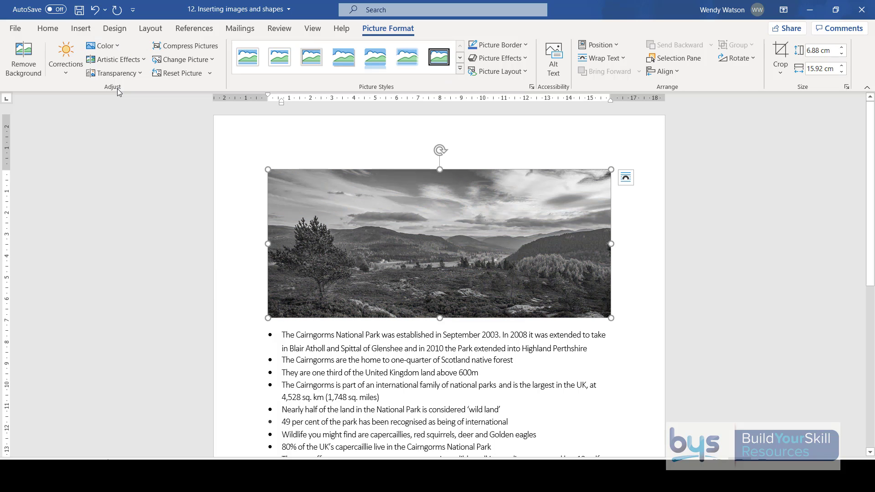
click(116, 64)
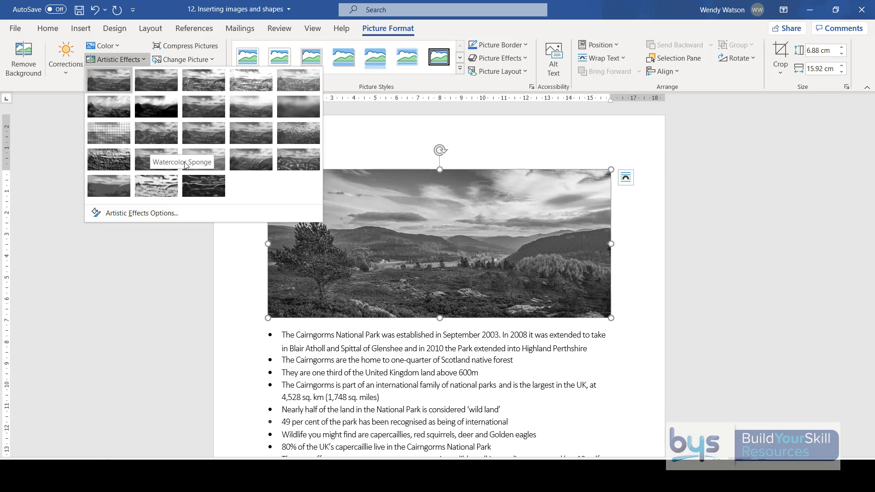
click(117, 86)
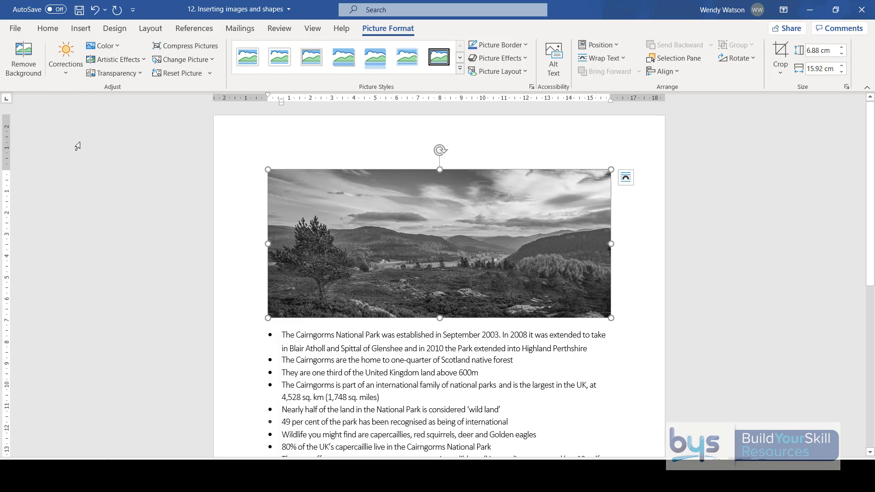
click(95, 13)
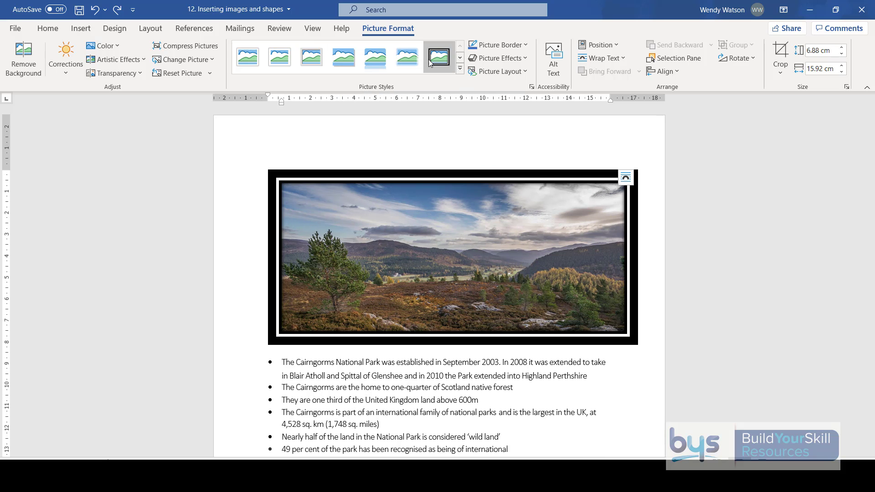
- Apply the simple white frame picture style to the Cairngorms picture
click(459, 69)
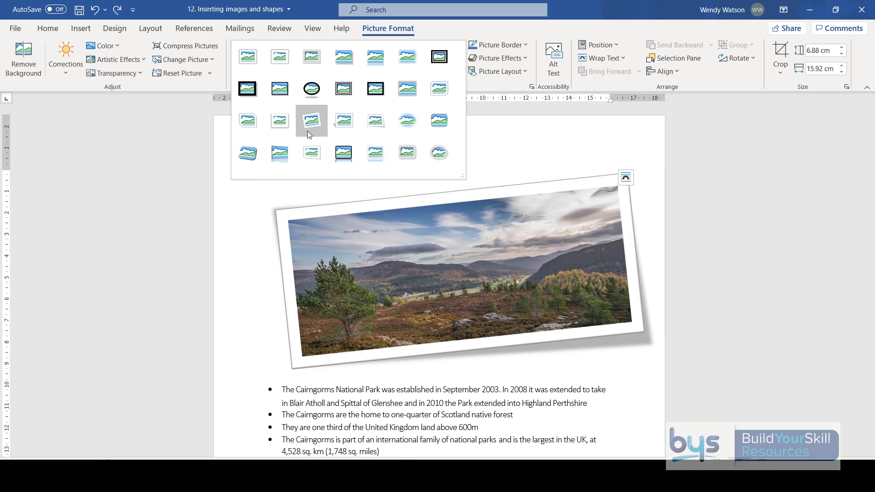
click(249, 61)
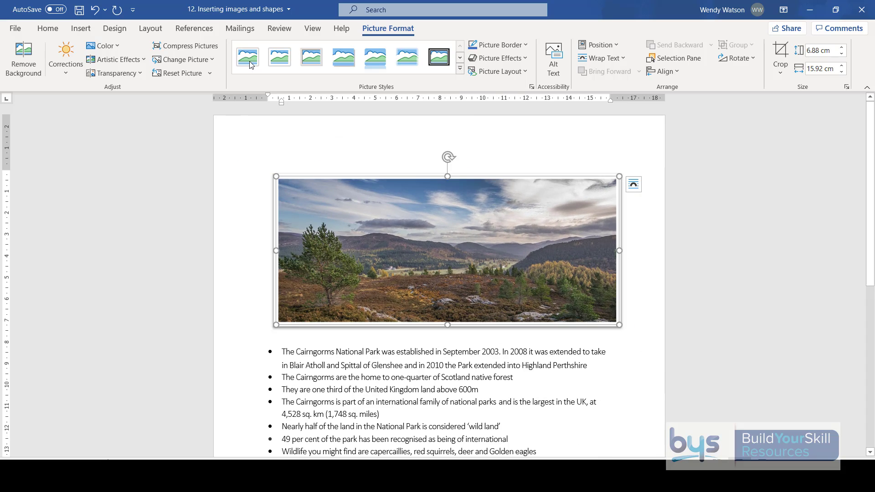
click(526, 45)
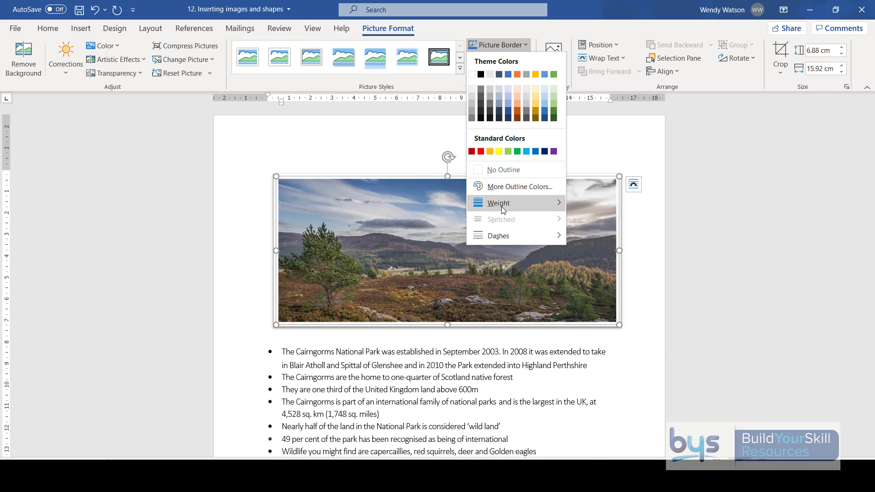
mouse_move(503, 209)
click(416, 162)
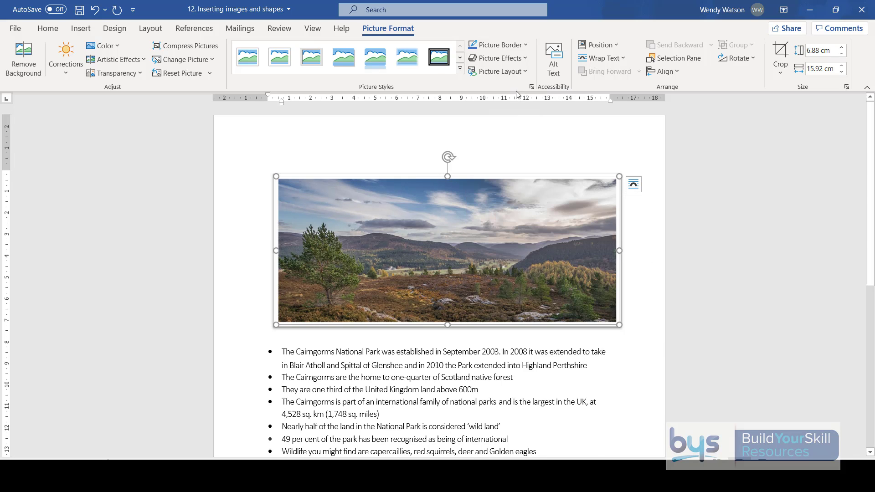
click(524, 60)
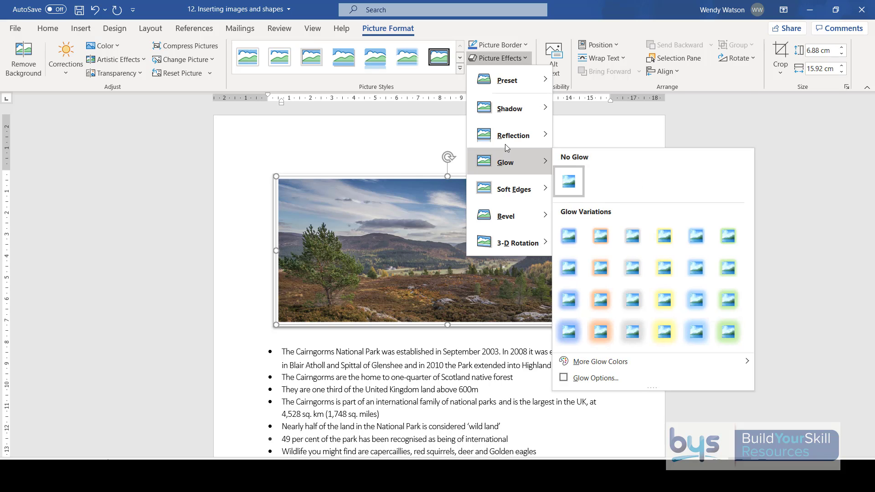
mouse_move(511, 144)
mouse_move(512, 189)
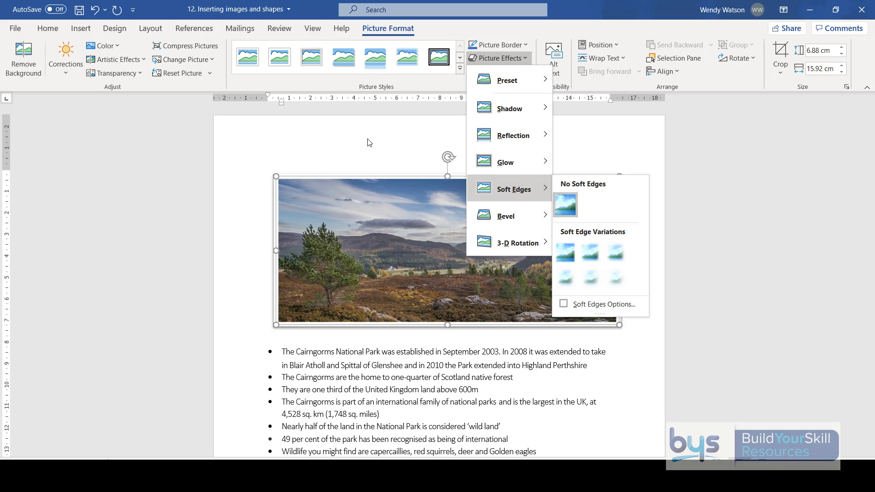
click(383, 139)
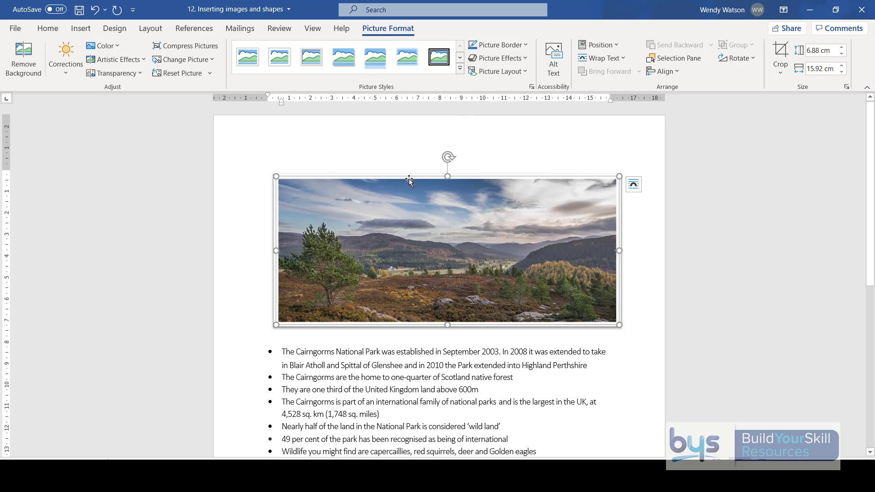
- Try to move the inline picture down within the document
scroll(362, 192, down, 2)
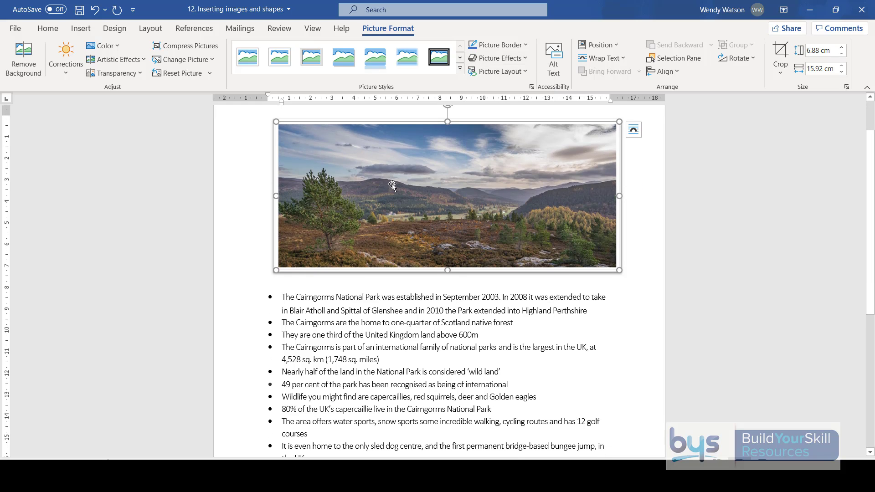
drag(398, 173, 423, 226)
scroll(423, 226, up, 2)
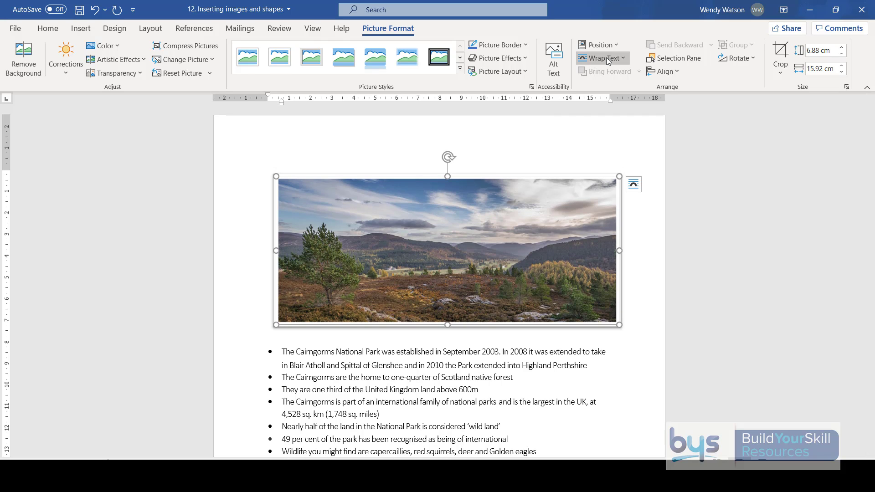
- Set the picture's text wrapping to In Front of Text and move the picture directly below the bulleted list
right_click(488, 240)
mouse_move(514, 409)
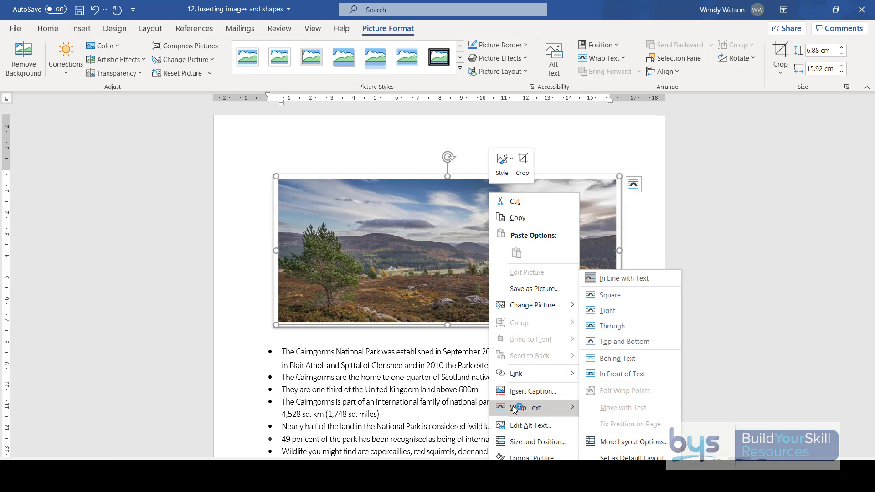
click(622, 374)
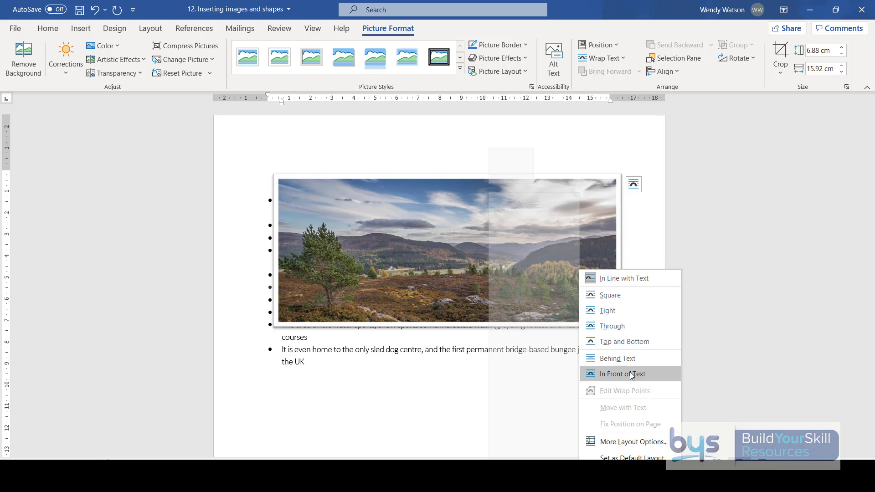
drag(470, 245, 420, 385)
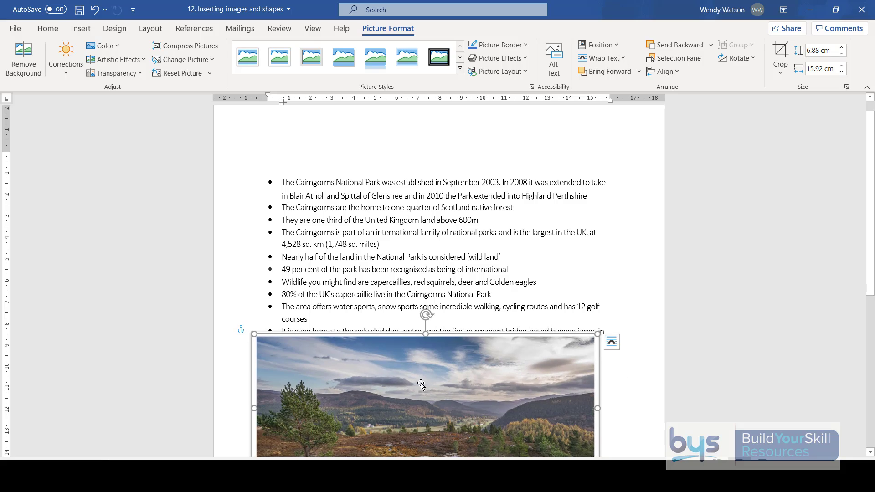
scroll(419, 385, down, 3)
mouse_move(439, 312)
mouse_down()
mouse_move(389, 359)
mouse_move(431, 319)
mouse_move(441, 322)
mouse_up()
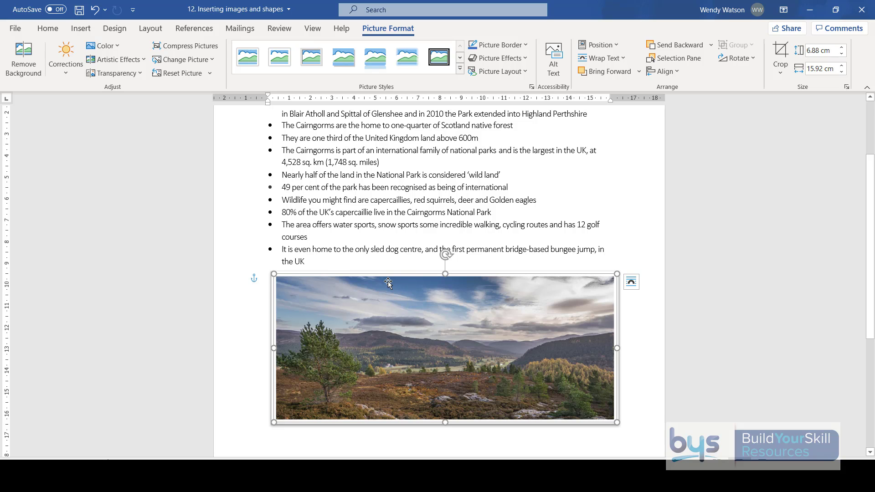
- Try shrinking the picture from a corner and stretching it across into a mirrored version, and undo the resizing
scroll(367, 282, down, 2)
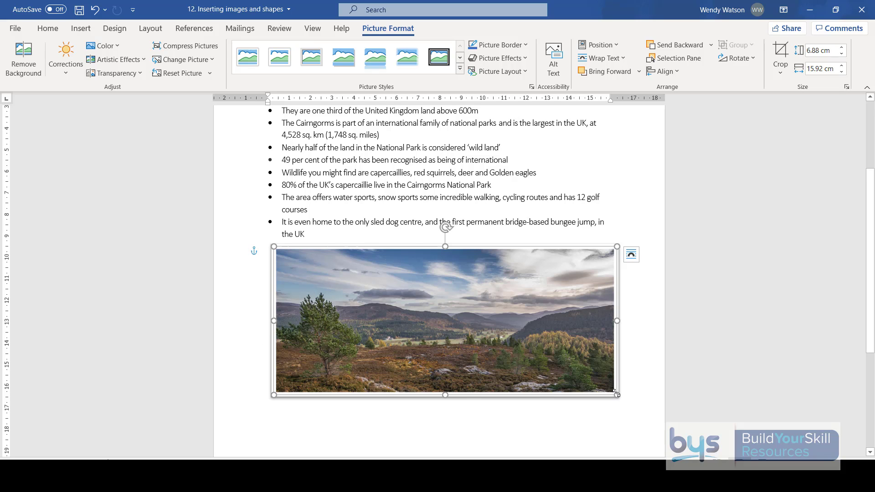
drag(616, 394, 390, 297)
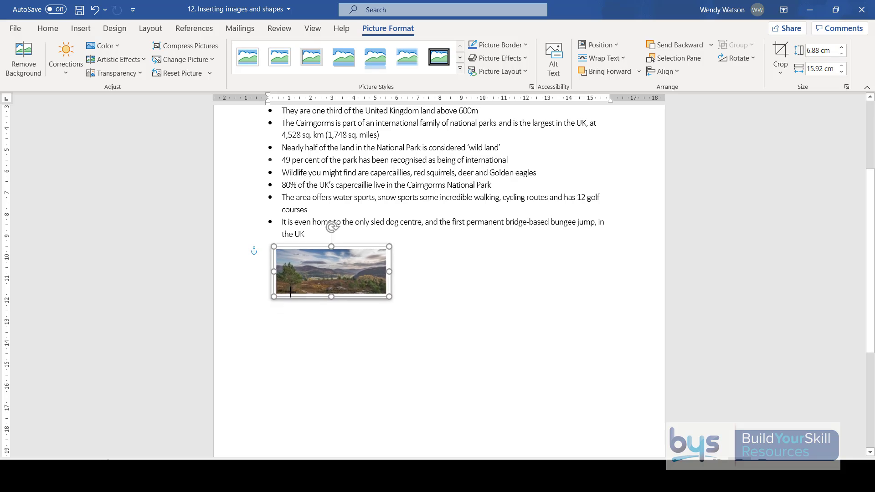
drag(290, 292, 602, 395)
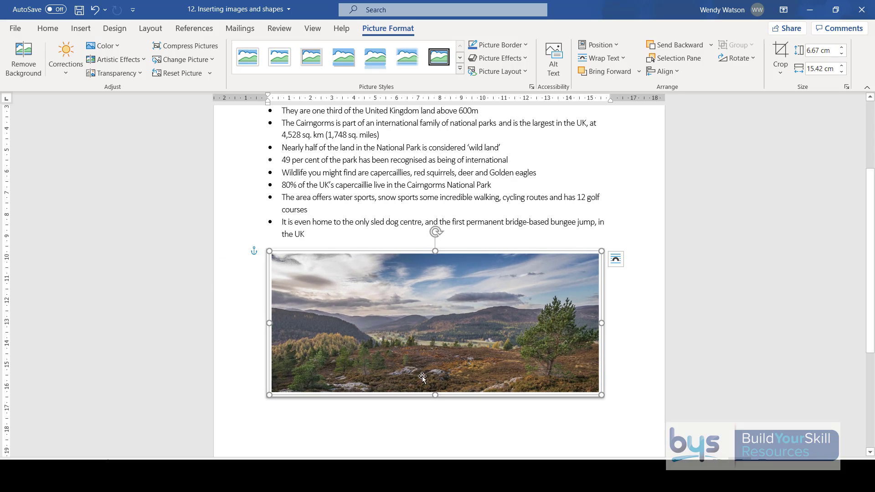
click(95, 10)
click(95, 10)
click(95, 10)
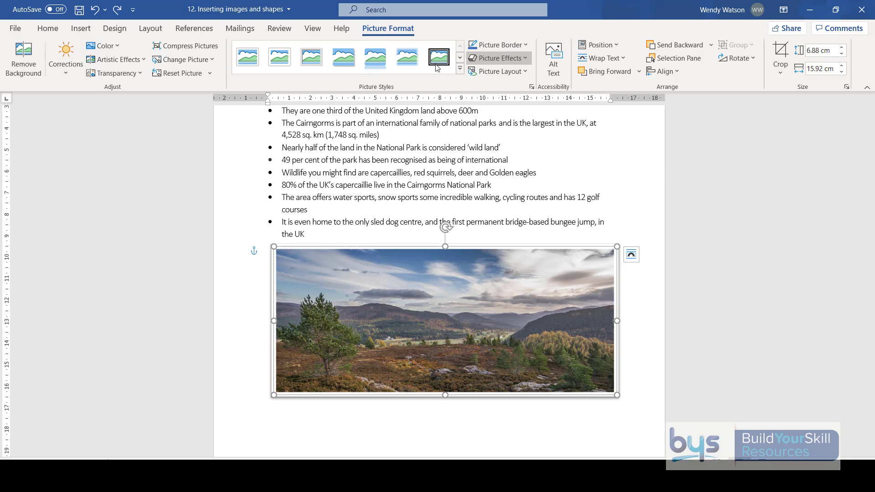
- Crop the picture to the tree, about 5 cm high and 4.4 cm wide, and place it centrally below the bulleted list
click(781, 52)
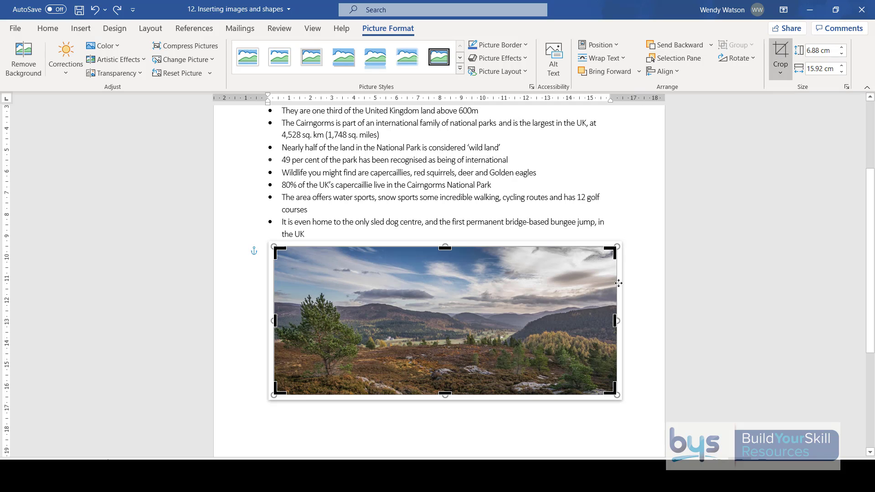
drag(615, 320, 375, 315)
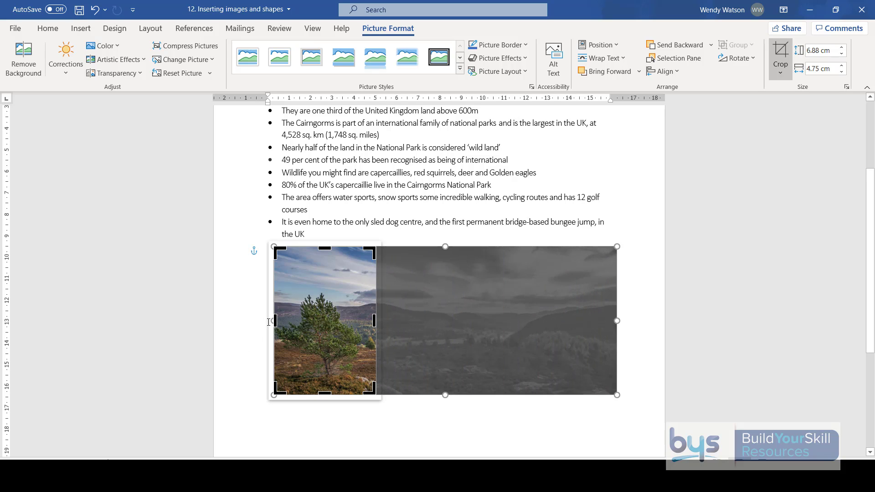
drag(275, 321, 281, 320)
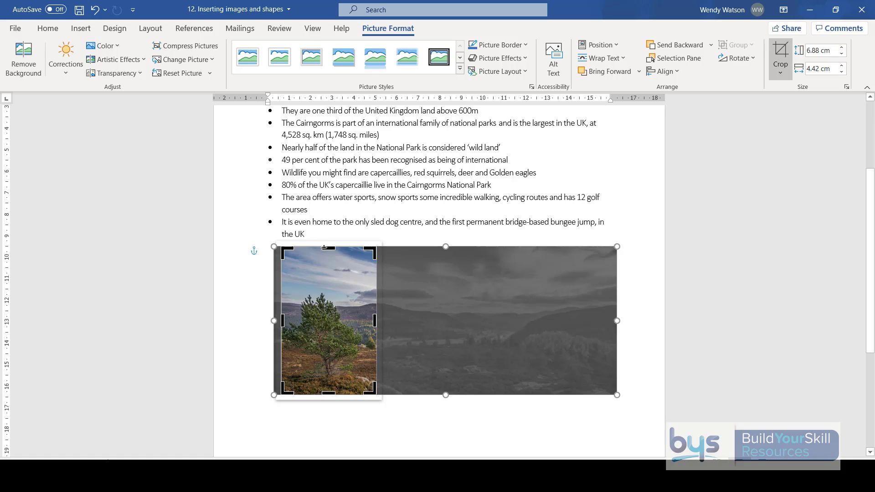
drag(324, 248, 324, 288)
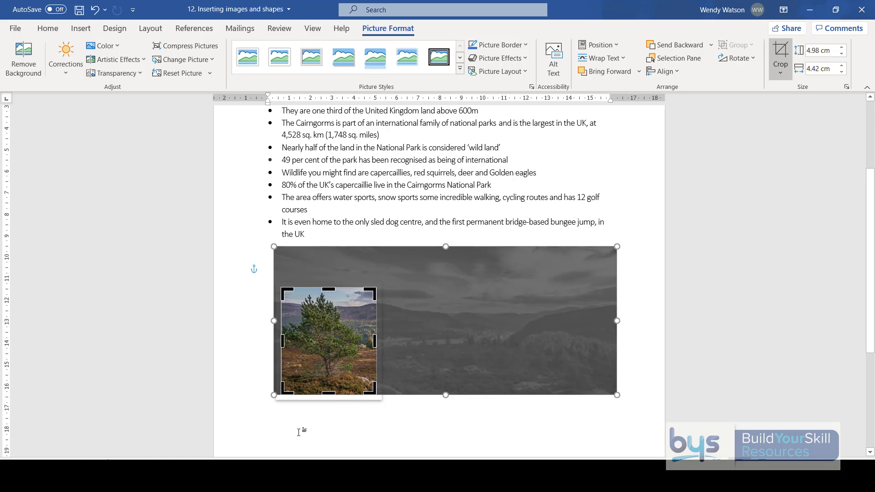
click(279, 427)
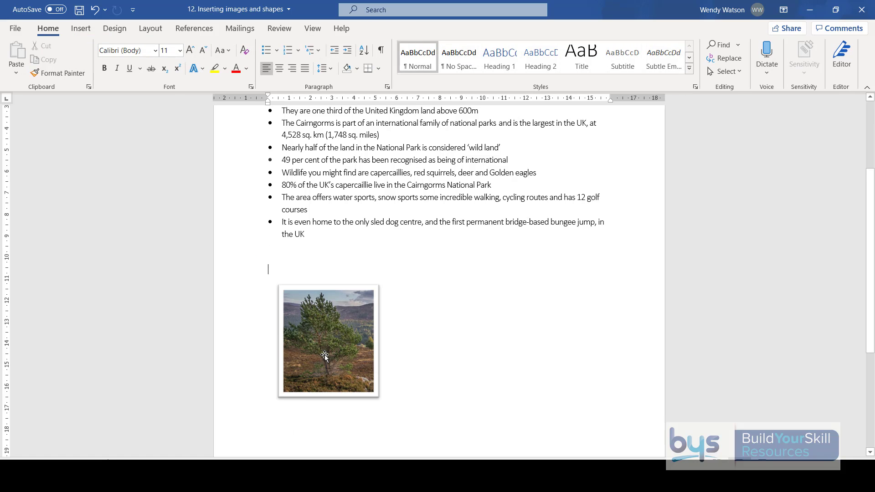
drag(324, 356, 431, 326)
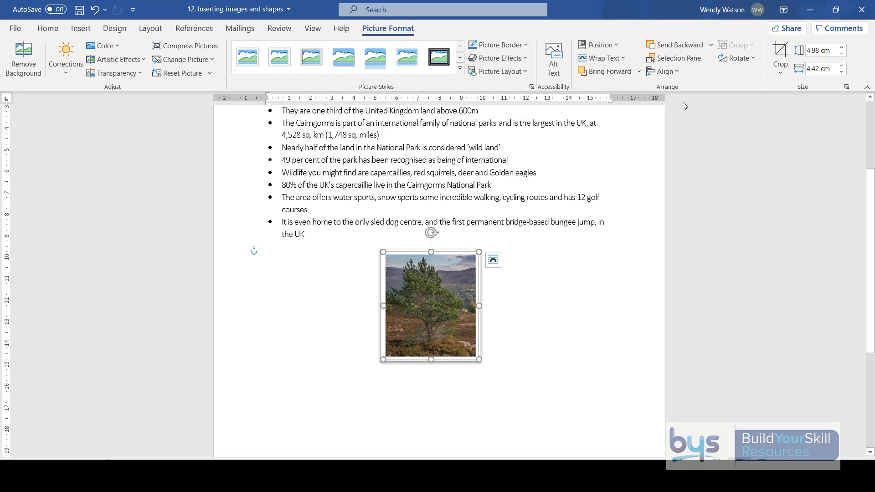
- Reopen the picture's crop and extend it on all sides to the full landscape, about 7 cm high and 15.9 cm wide
click(780, 50)
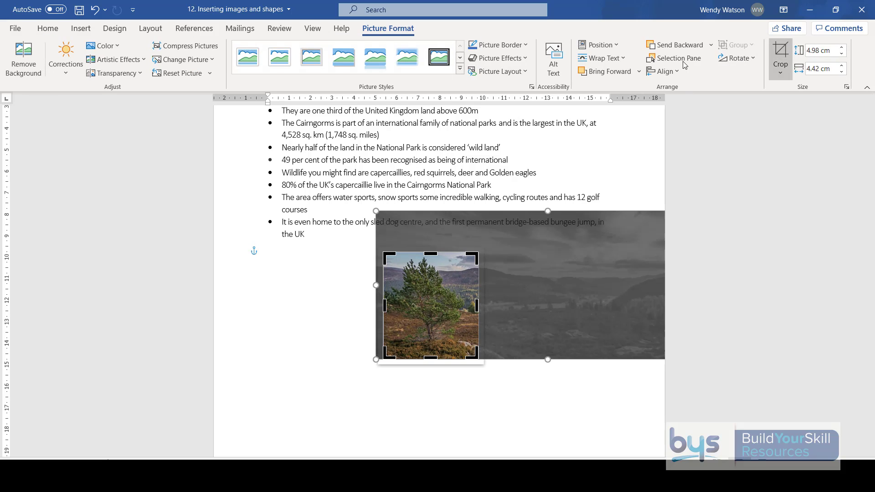
drag(506, 237, 478, 238)
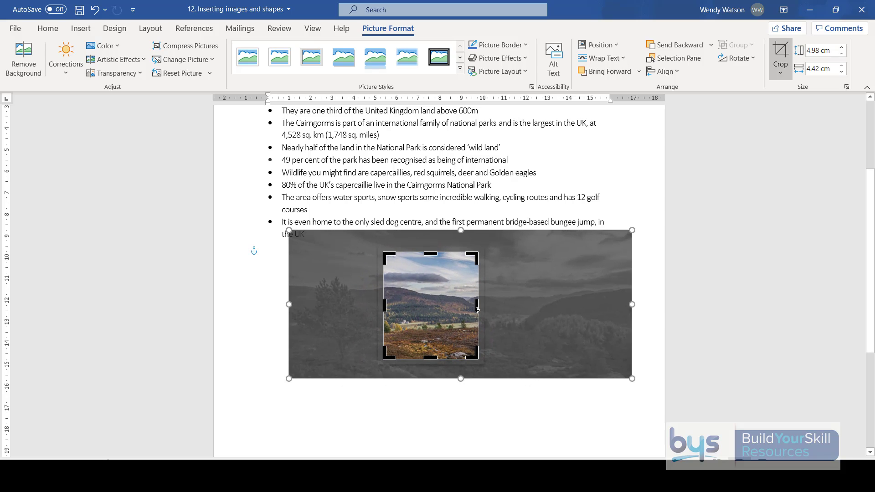
drag(477, 305, 633, 305)
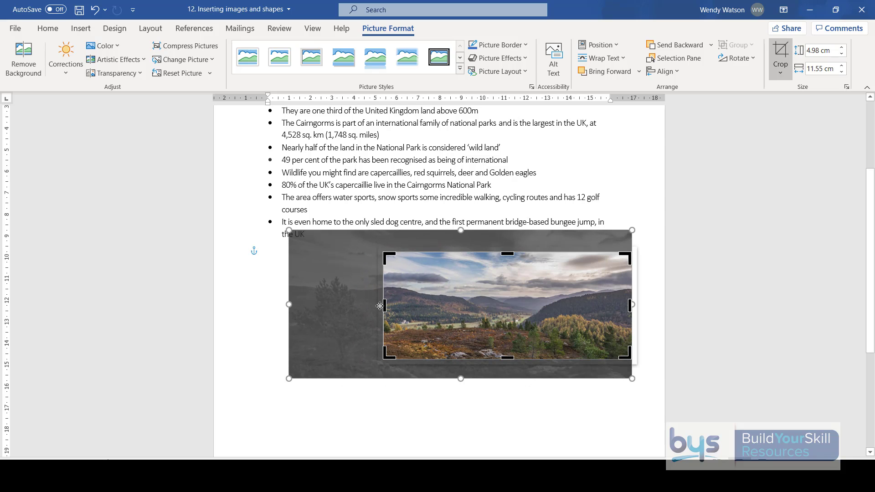
drag(387, 307, 303, 305)
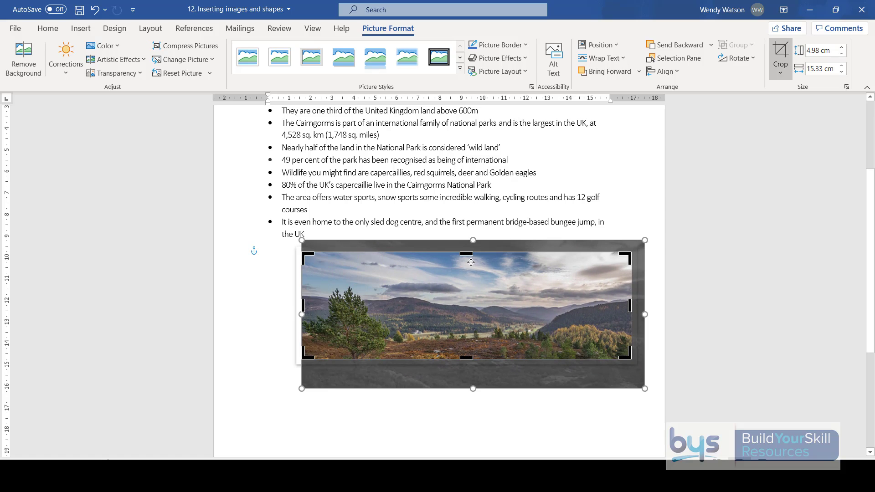
drag(466, 253, 467, 240)
drag(466, 358, 467, 388)
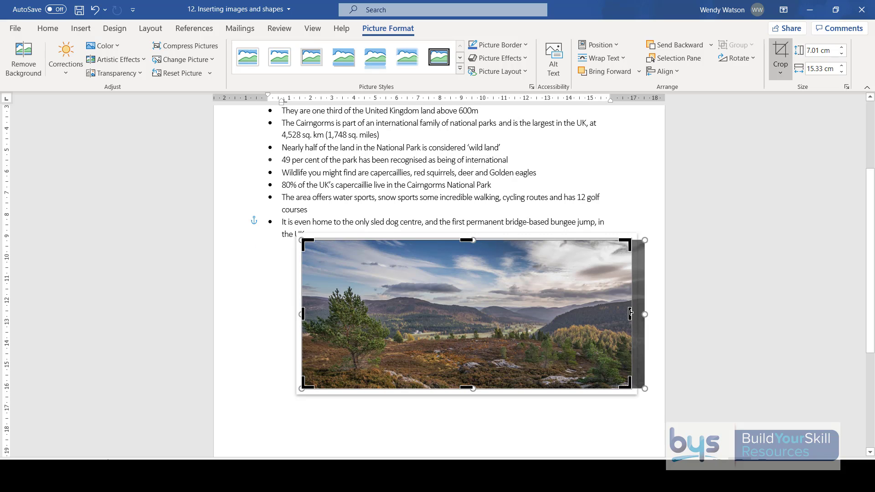
drag(630, 312, 644, 315)
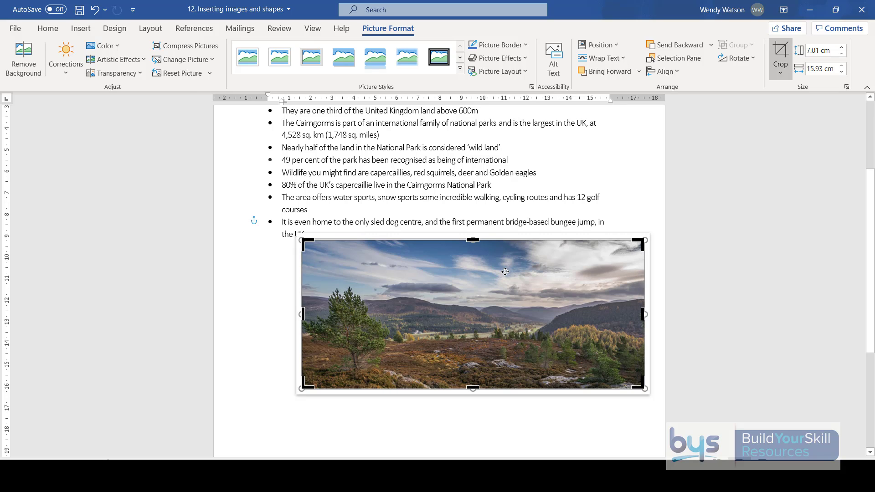
- Try cropping the picture to a 3:4 portrait aspect ratio, and undo that crop
click(784, 72)
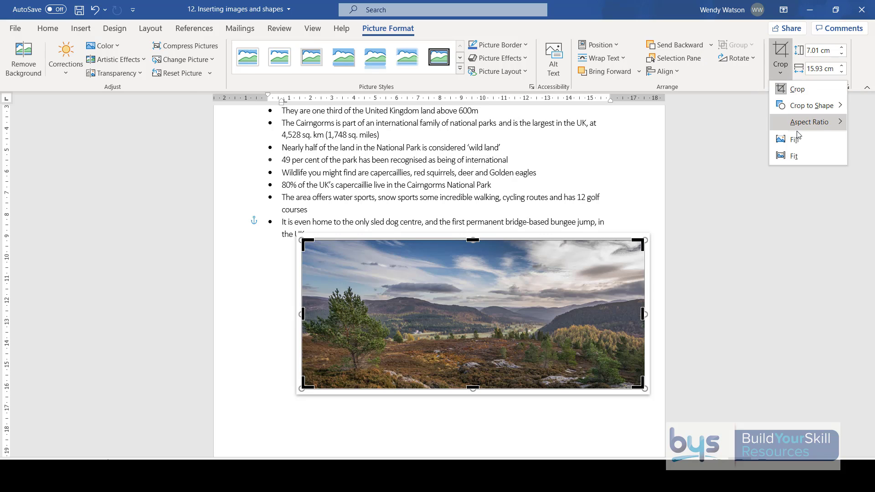
mouse_move(793, 123)
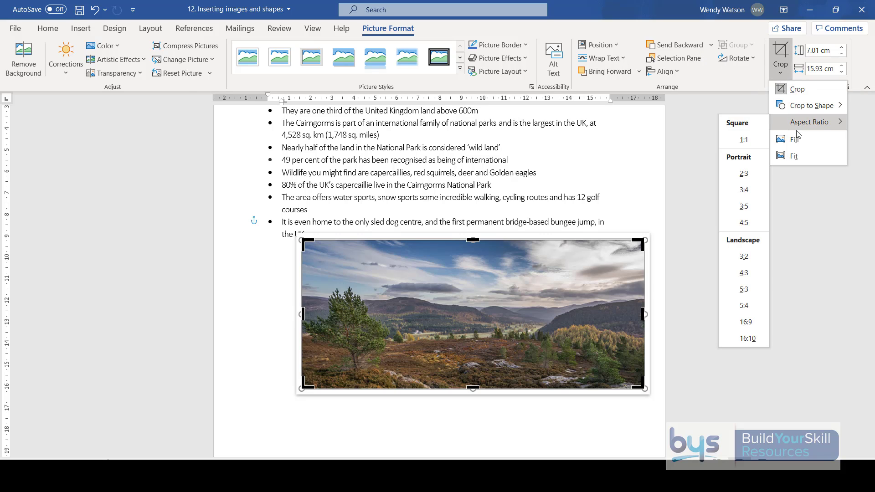
click(744, 190)
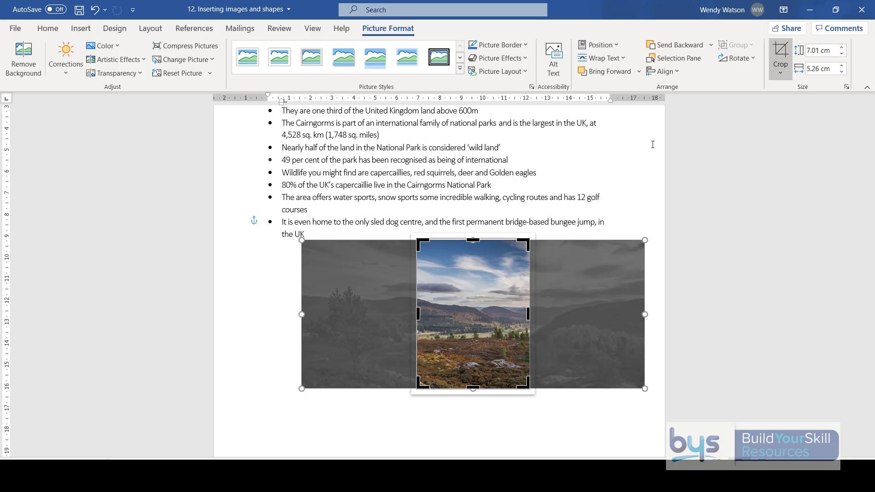
click(94, 9)
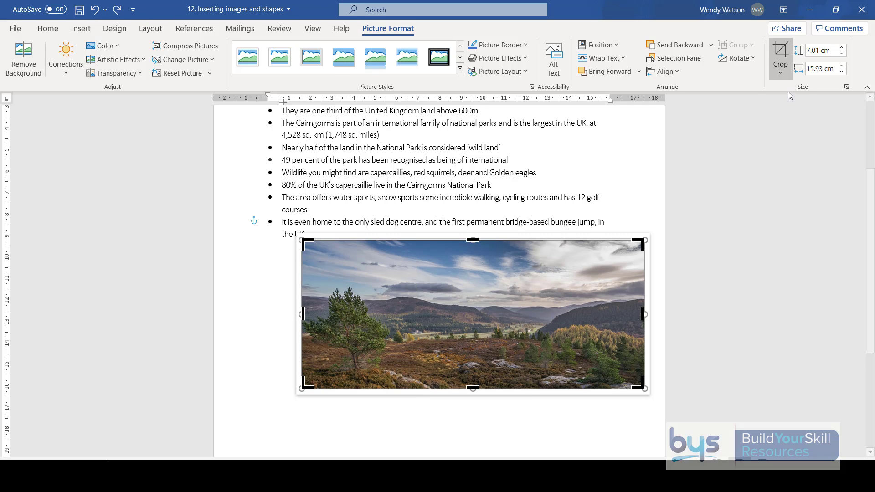
- Crop the landscape picture to an oval shape
click(780, 77)
mouse_move(793, 112)
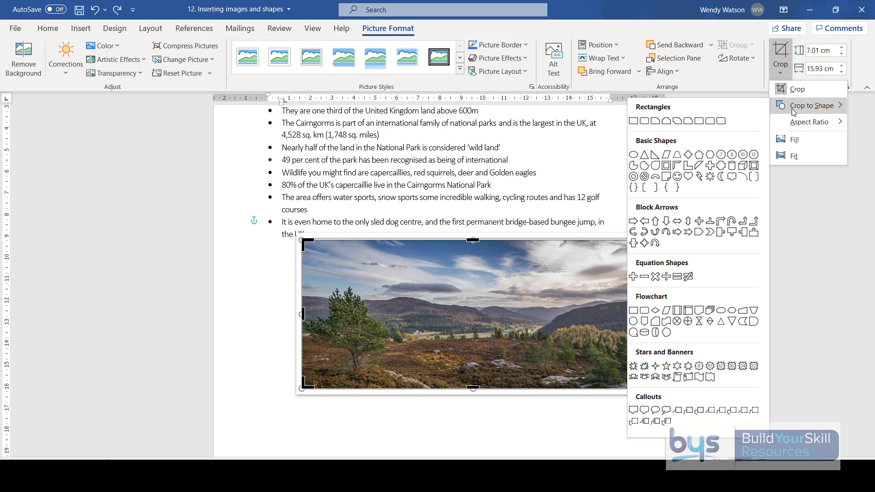
click(633, 154)
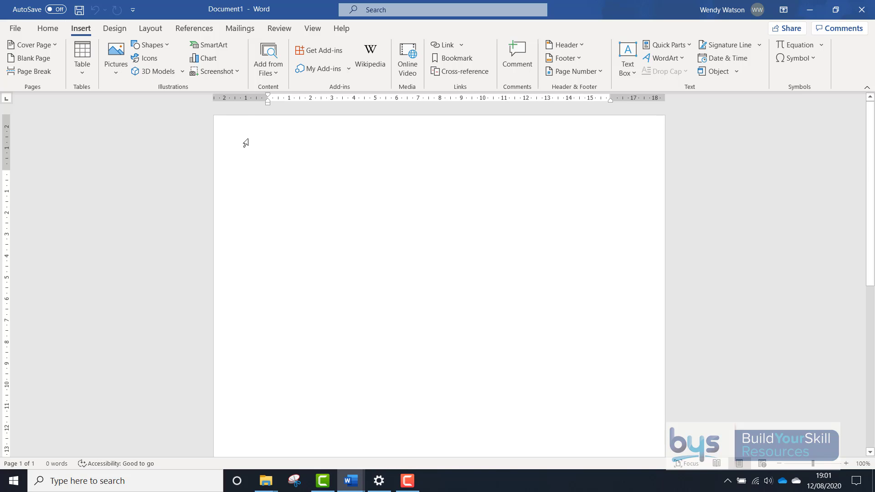
- Draw a rectangle about 5.1 cm high and 10.4 cm wide near the top of the blank document
click(167, 46)
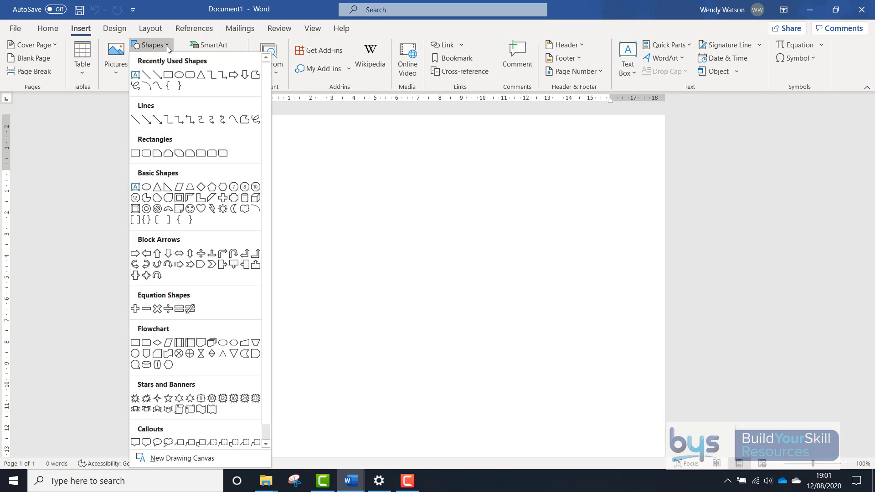
click(136, 153)
drag(292, 175, 516, 284)
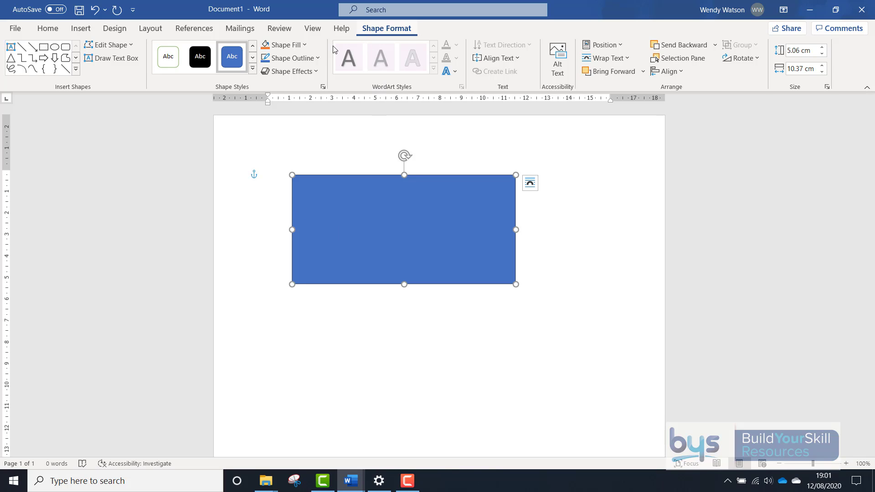
- Fill the rectangle with standard yellow and remove its outline
click(305, 44)
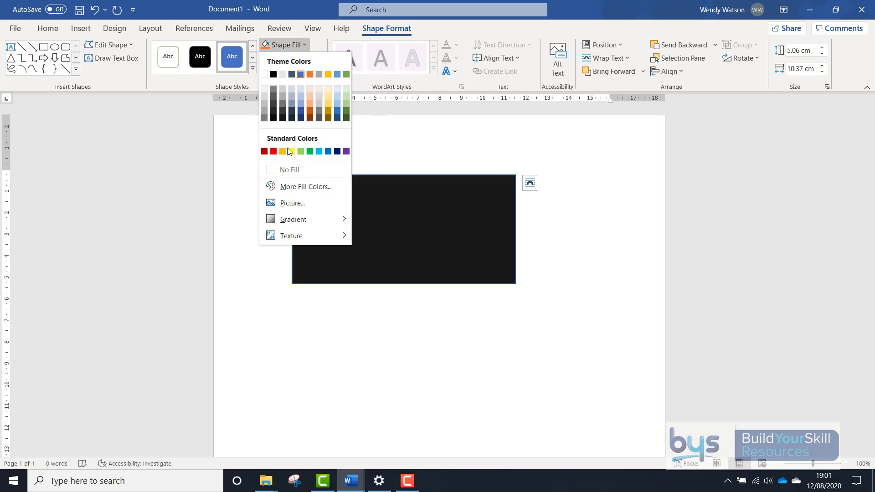
click(289, 149)
click(291, 58)
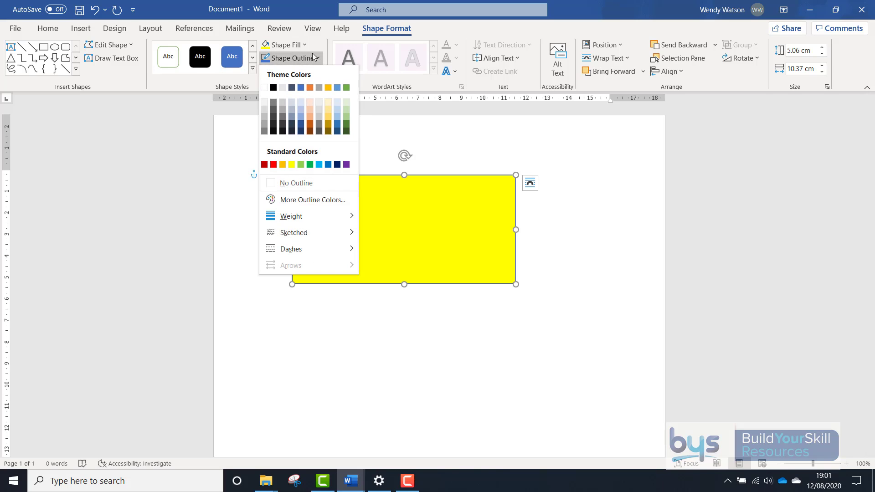
click(270, 183)
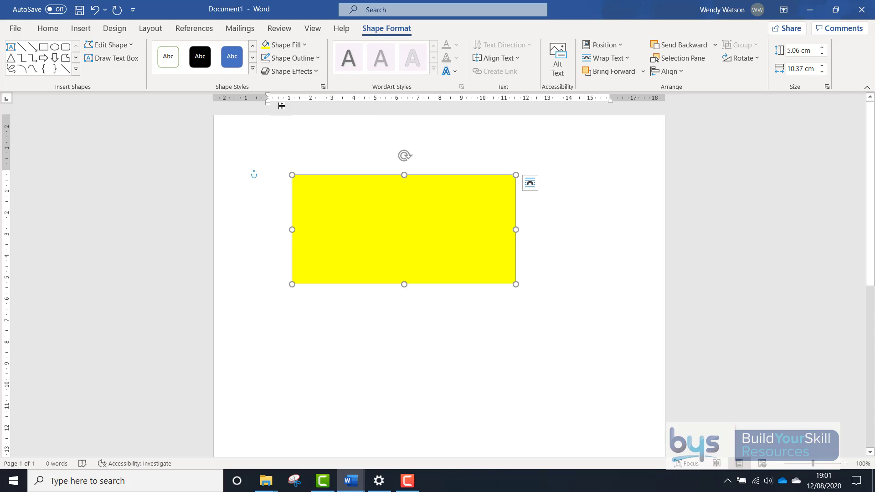
click(318, 71)
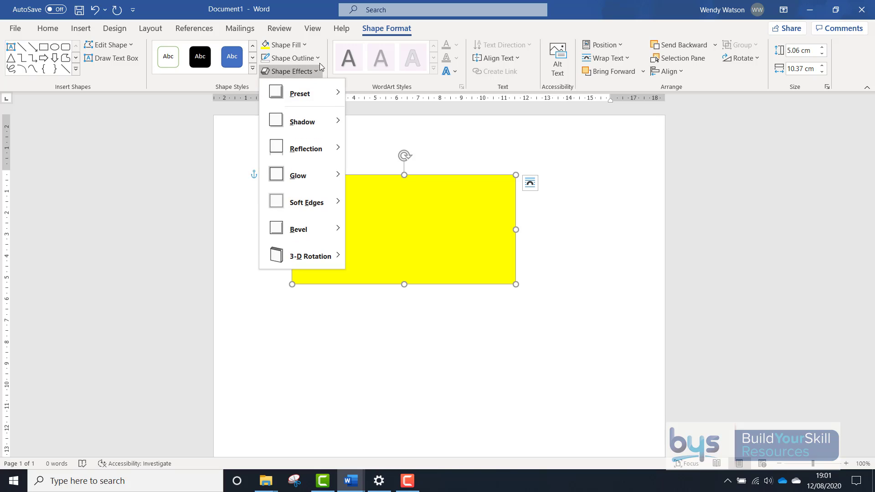
click(550, 203)
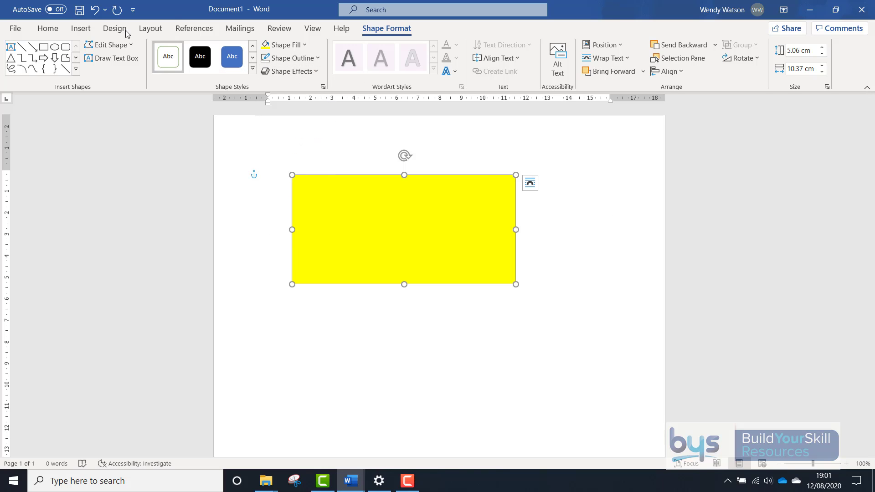
- Draw an oval about 3.2 cm high and 5.8 cm wide inside the yellow rectangle and nudge it slightly upward
click(81, 28)
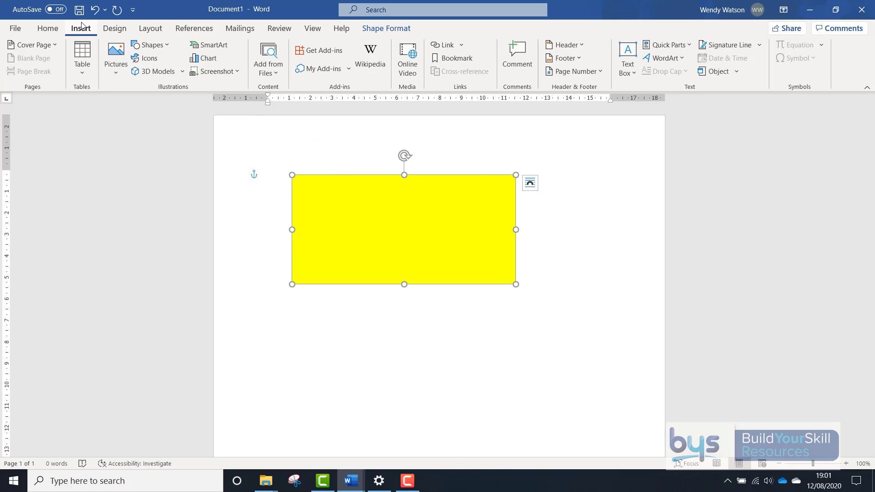
click(136, 46)
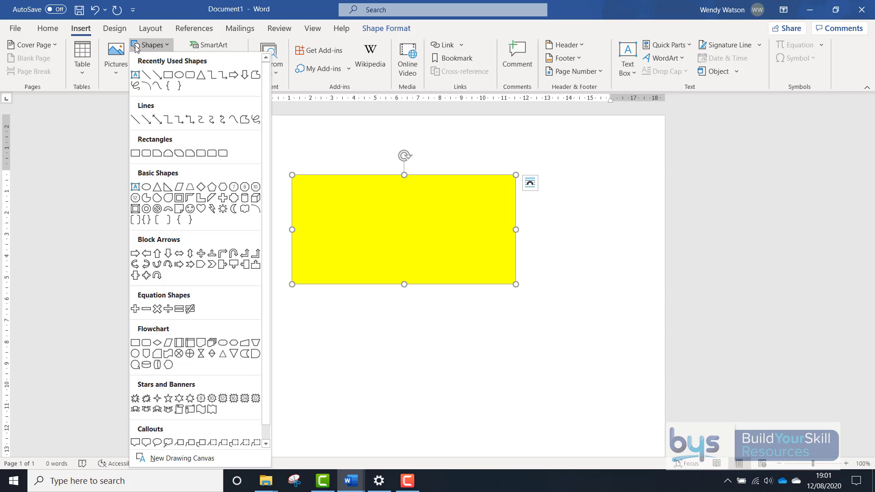
click(146, 187)
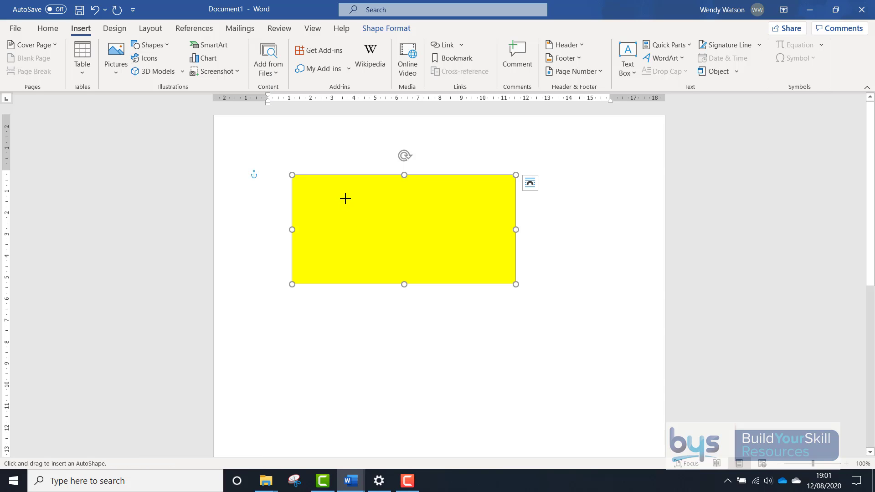
drag(345, 199, 471, 267)
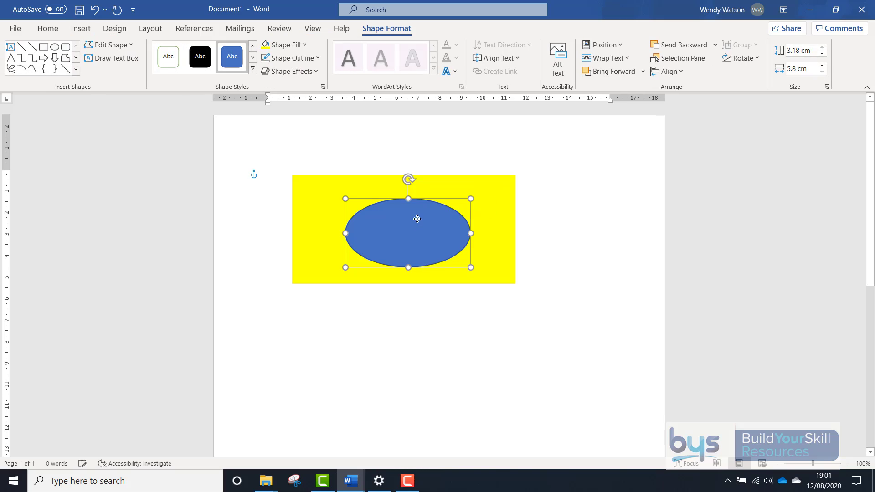
drag(417, 219, 417, 216)
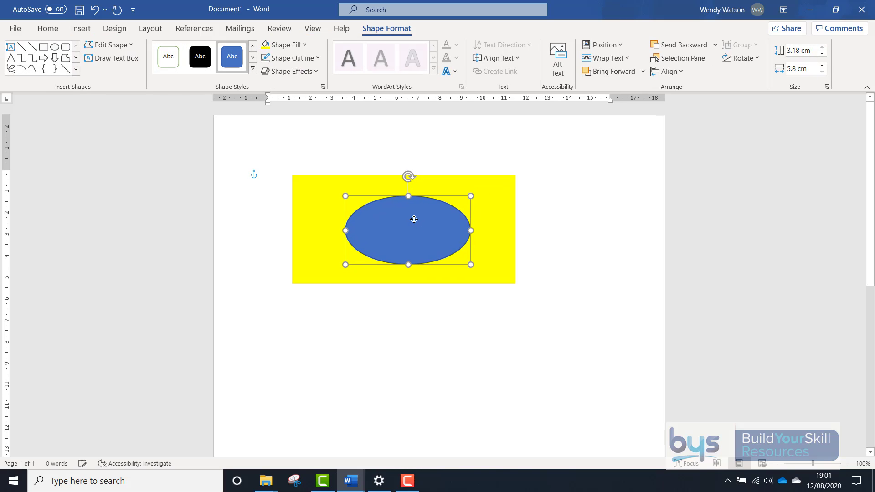
click(568, 238)
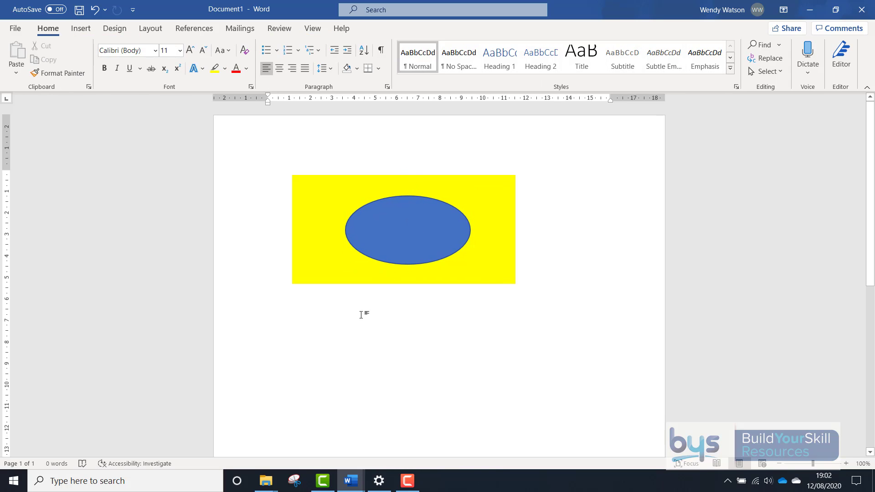
- Group the blue oval with the yellow rectangle and move the group down and to the right on the page
click(390, 234)
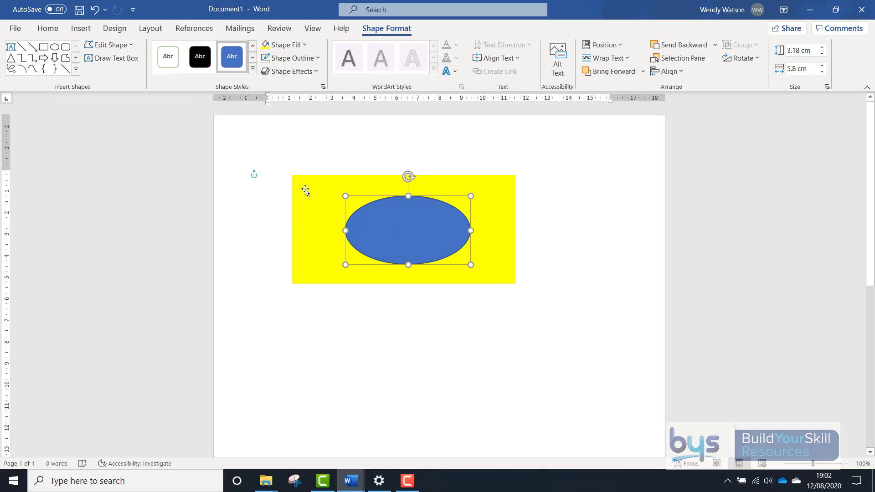
click(305, 190)
click(383, 215)
shift+click(319, 214)
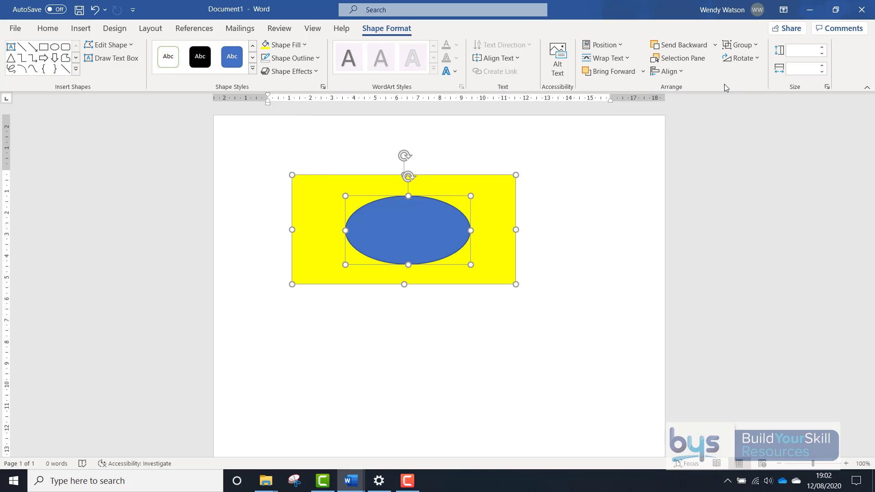
click(750, 46)
click(749, 60)
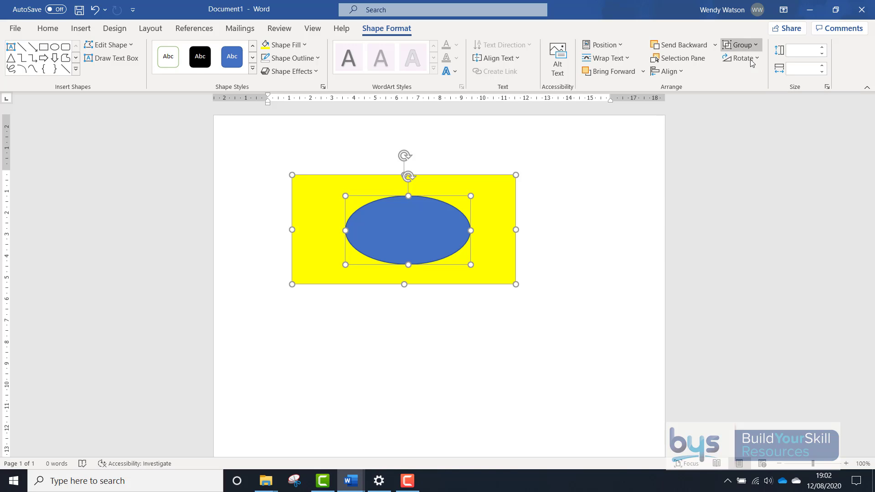
drag(494, 193, 562, 215)
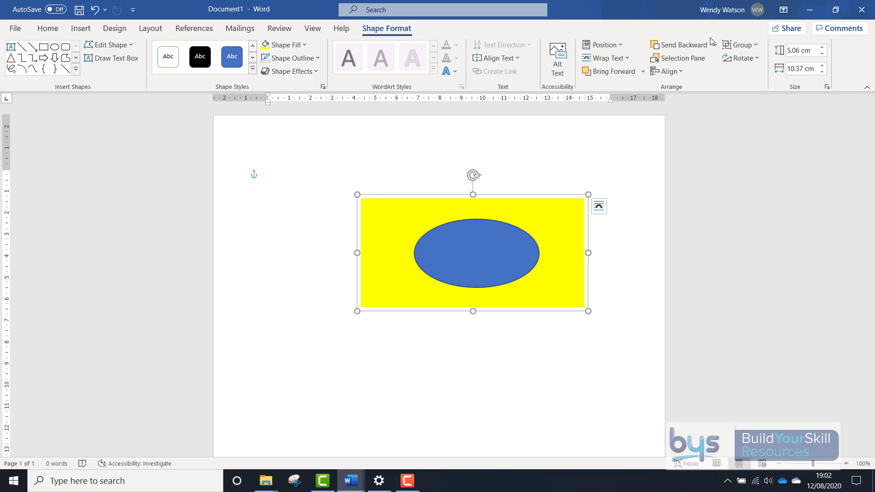
- Flip the grouped shapes vertically and rotate them right by 90°
click(741, 58)
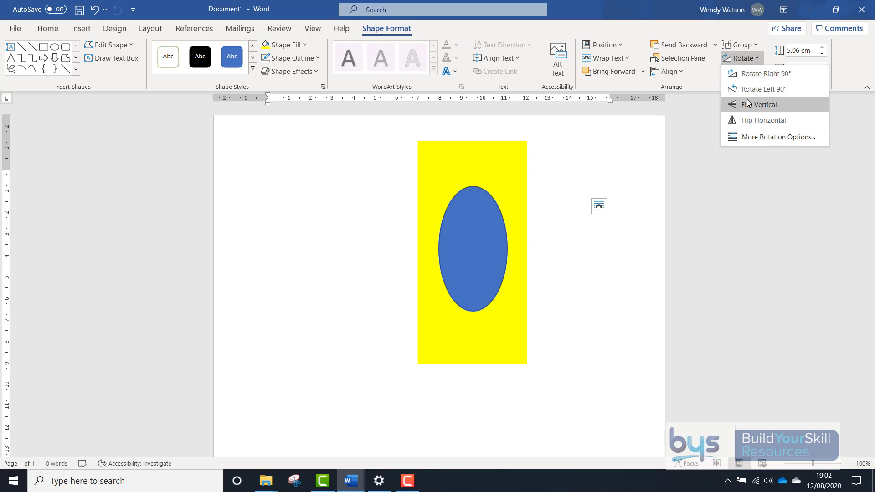
click(747, 103)
click(756, 58)
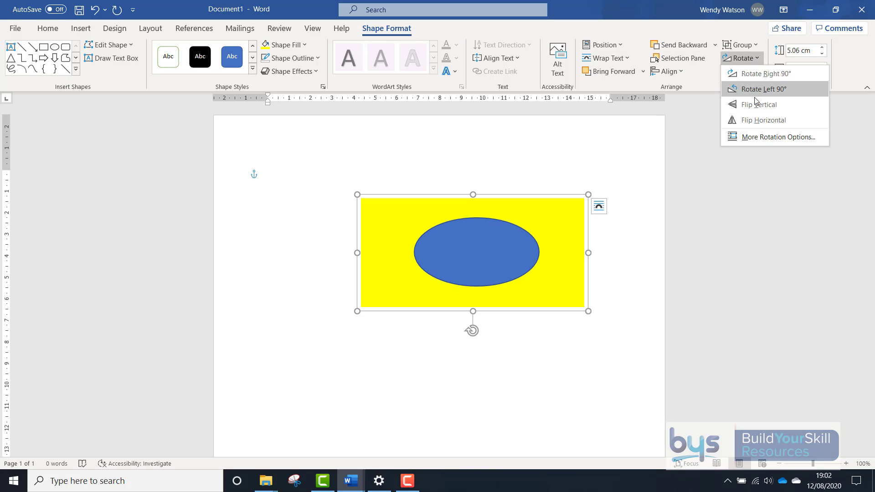
click(756, 73)
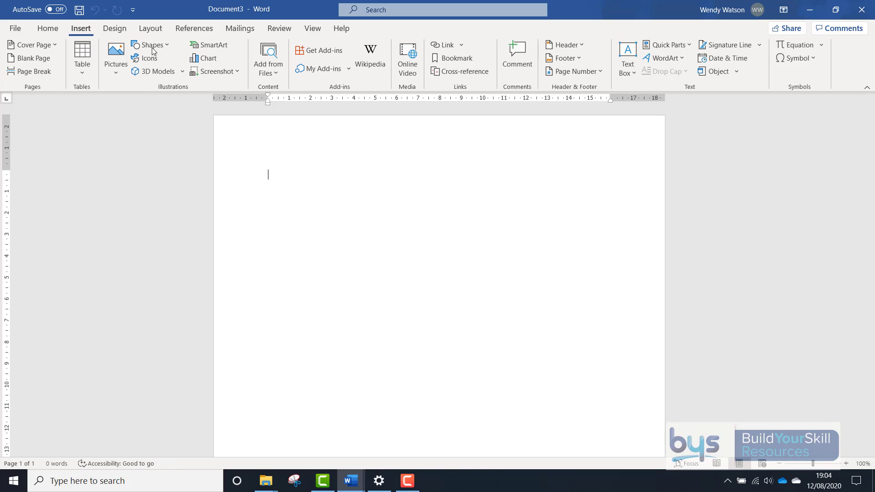
- Insert a Basic Cycle SmartArt graphic from the Cycle category into the blank document
click(208, 46)
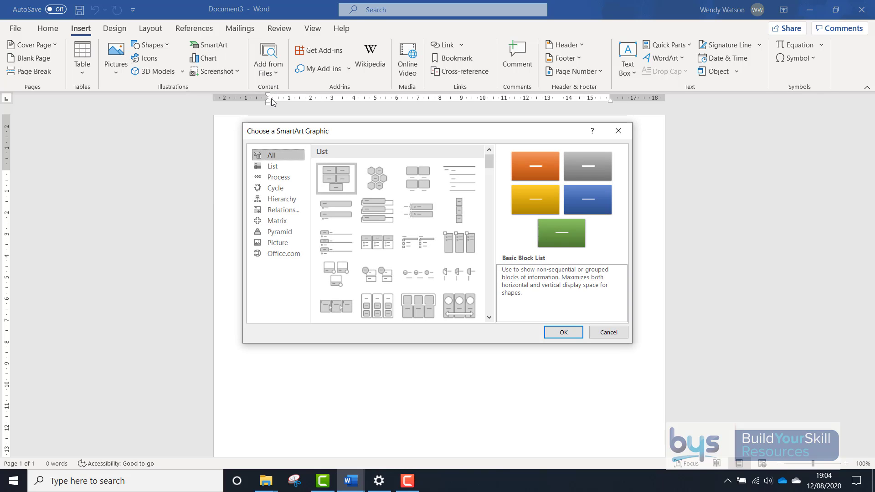
click(273, 166)
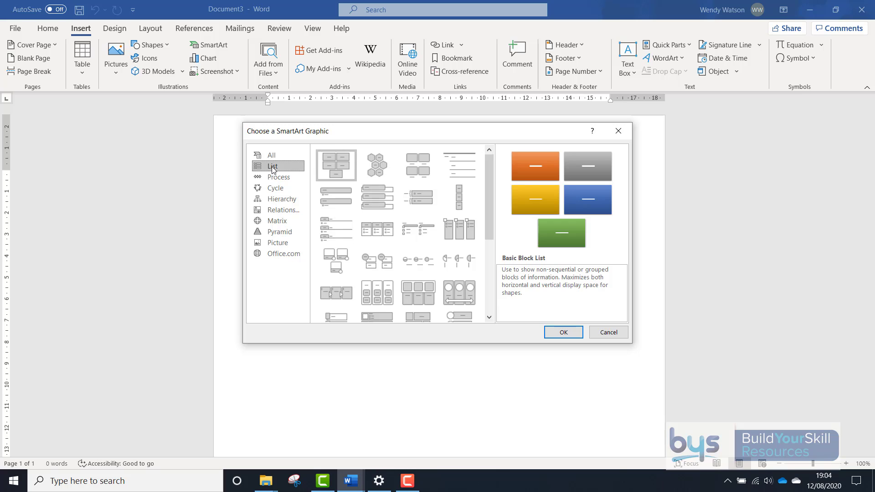
click(275, 180)
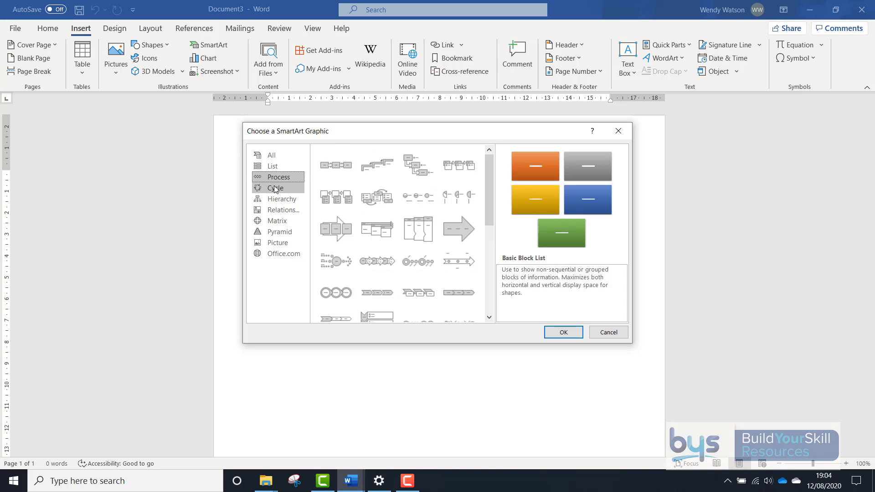
click(274, 188)
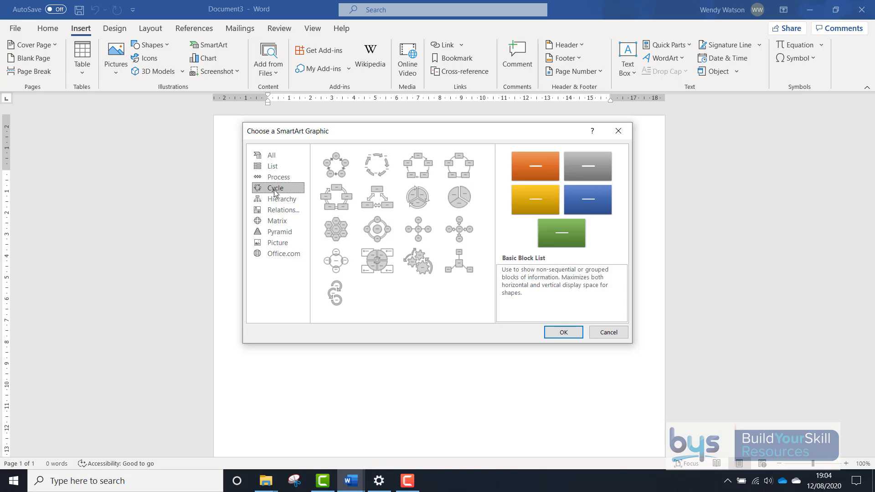
click(338, 164)
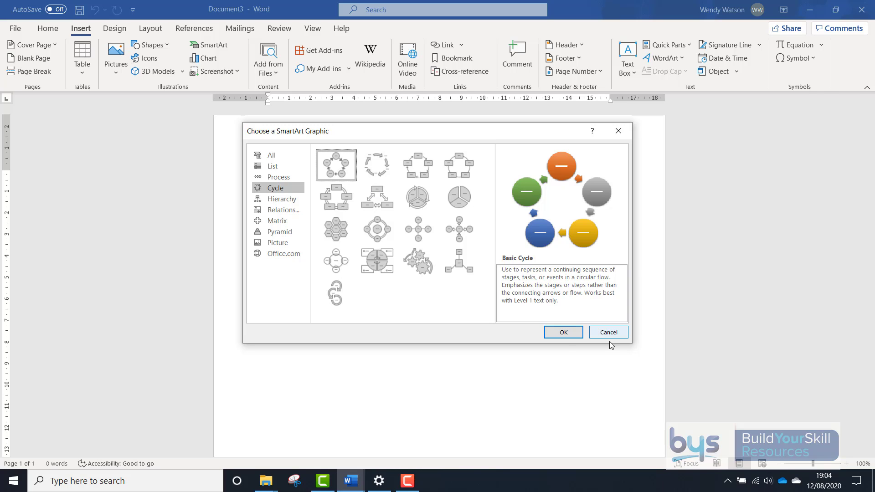
click(563, 333)
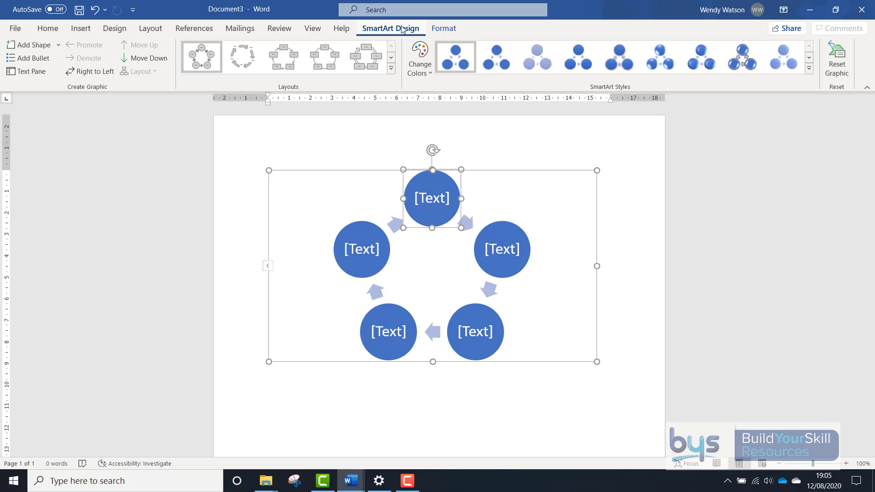
- Recolor the cycle graphic with the fourth Colorful scheme, running from yellow through green to blue, and place the cursor in its top circle
click(427, 68)
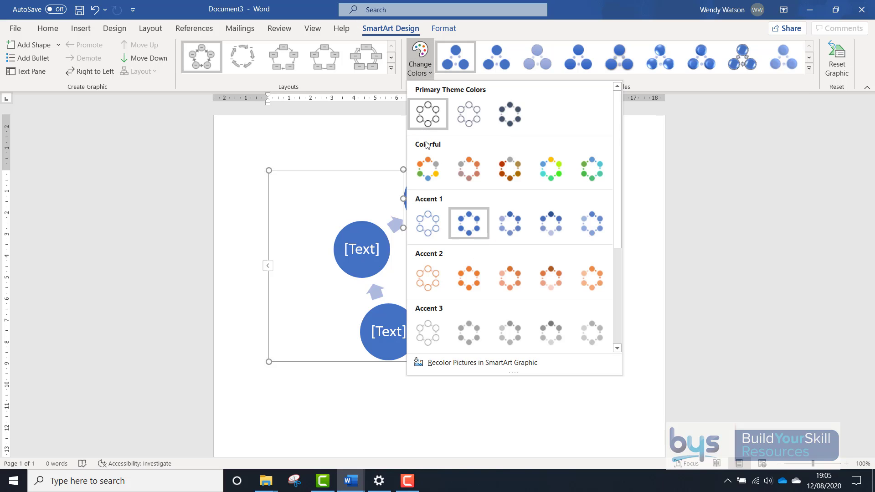
click(551, 169)
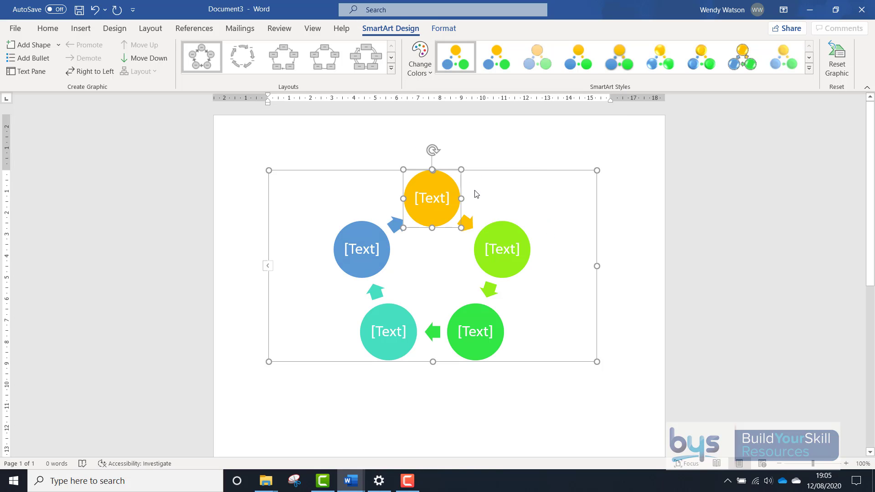
click(421, 198)
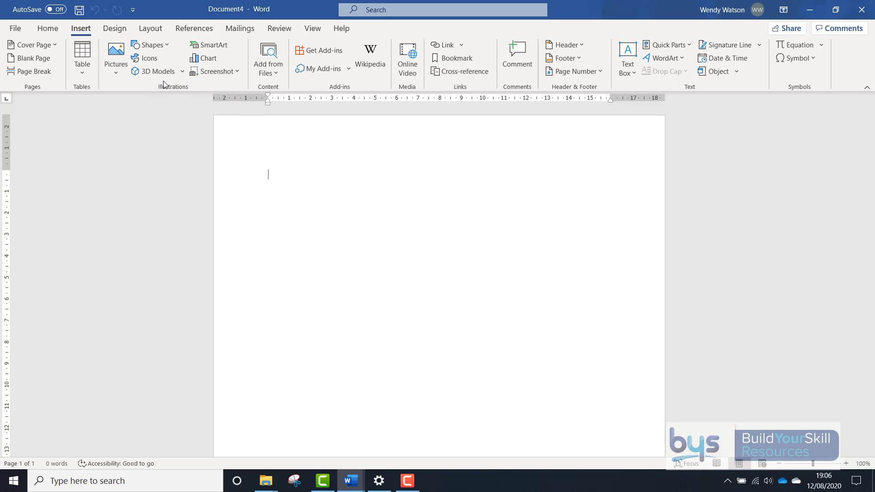
- Insert a Clustered Column chart into the new blank document and rename its first data series from Series 1 to January
click(205, 62)
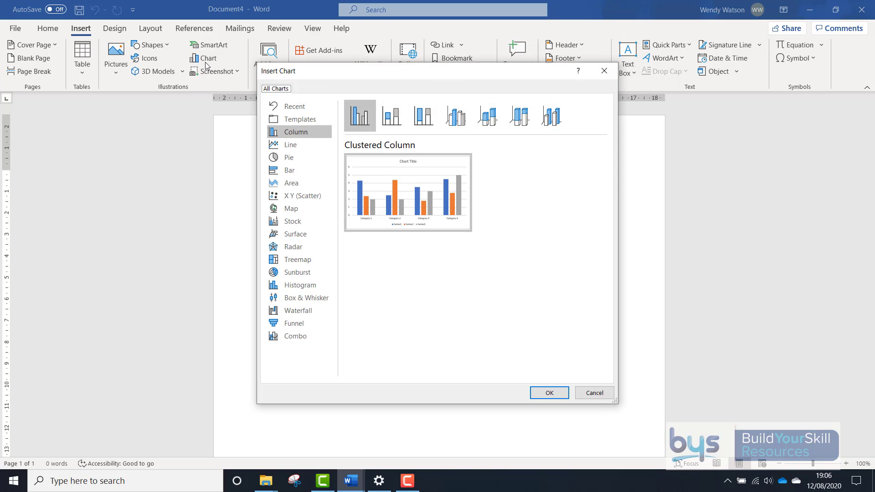
click(548, 393)
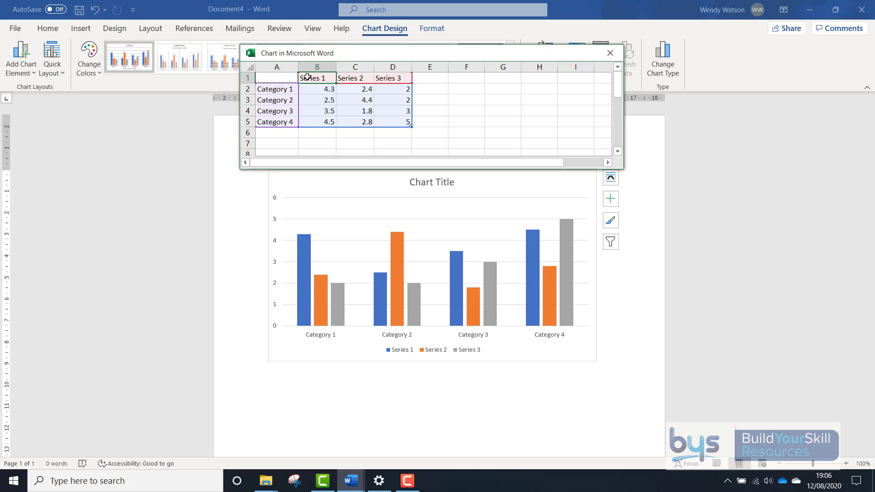
text(Ja)
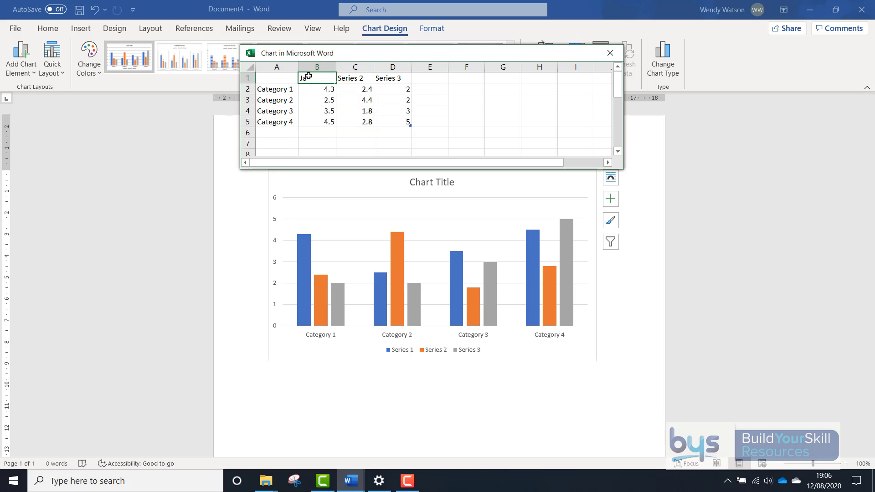
text(nuary)
click(306, 91)
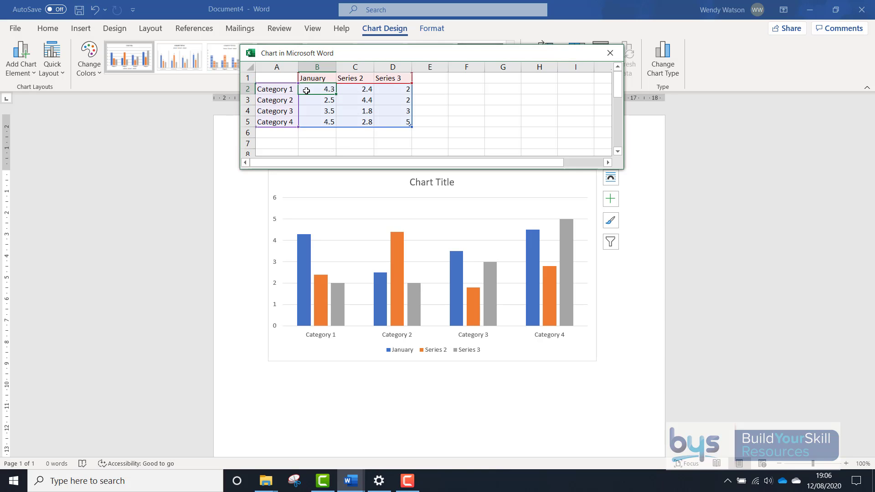
- Set the January value for Category 1 to 100 in the chart data and close the data sheet
text(100)
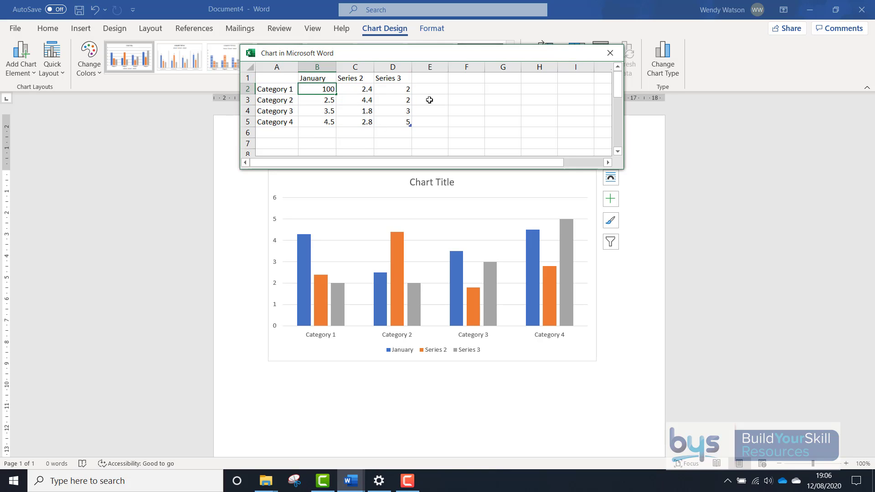
click(429, 99)
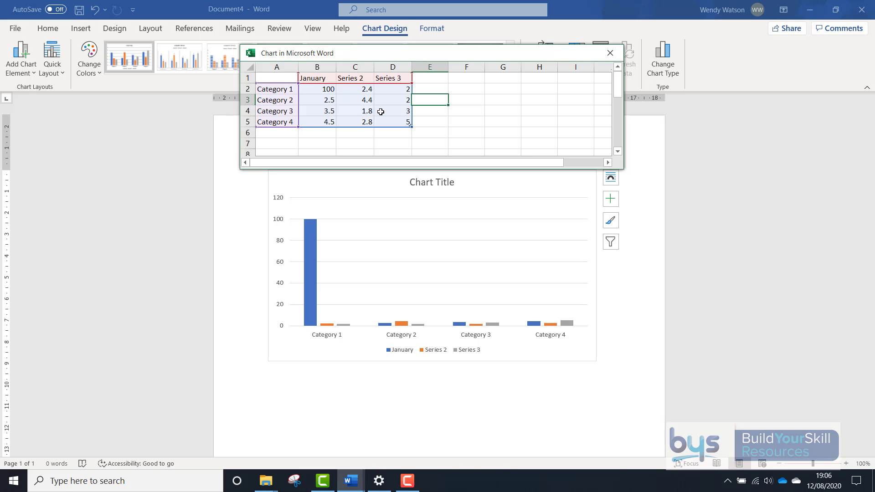
click(610, 53)
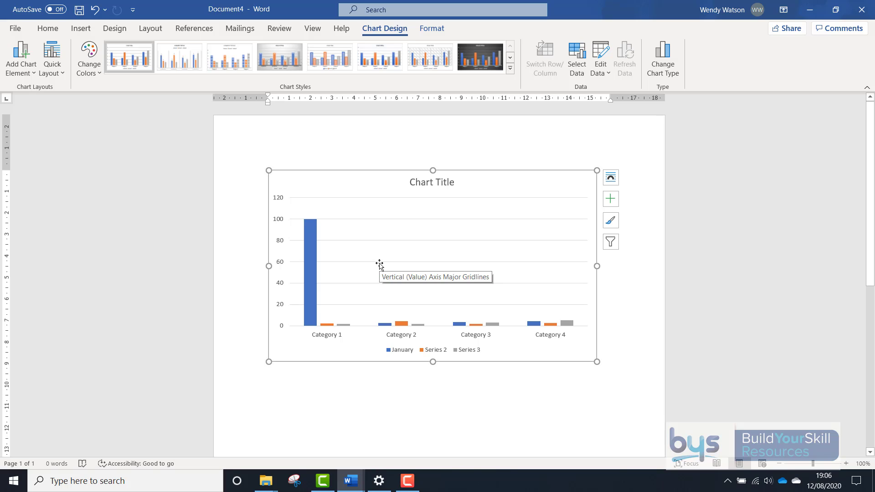
- Apply the chart style with the dark gradient background and white title to the column chart
click(484, 57)
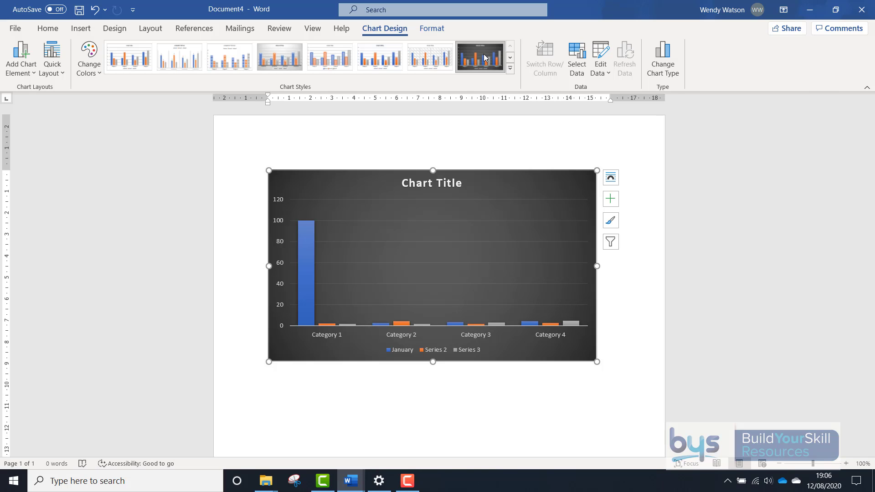
click(80, 28)
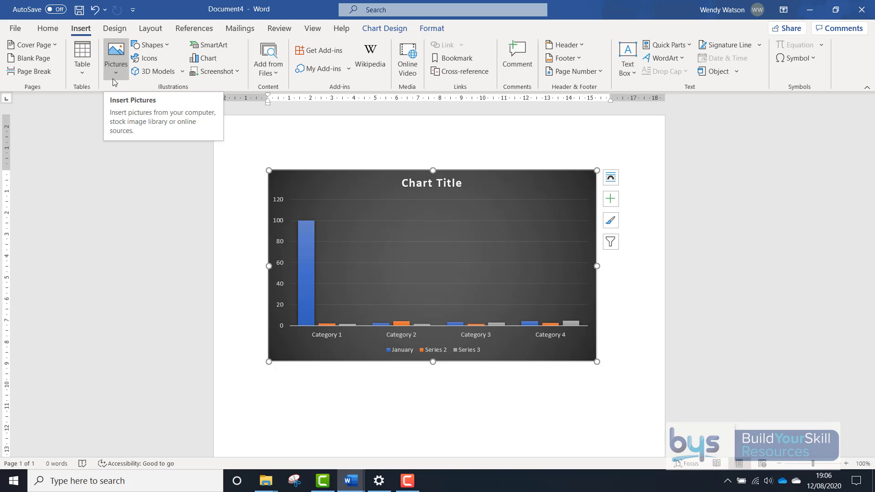